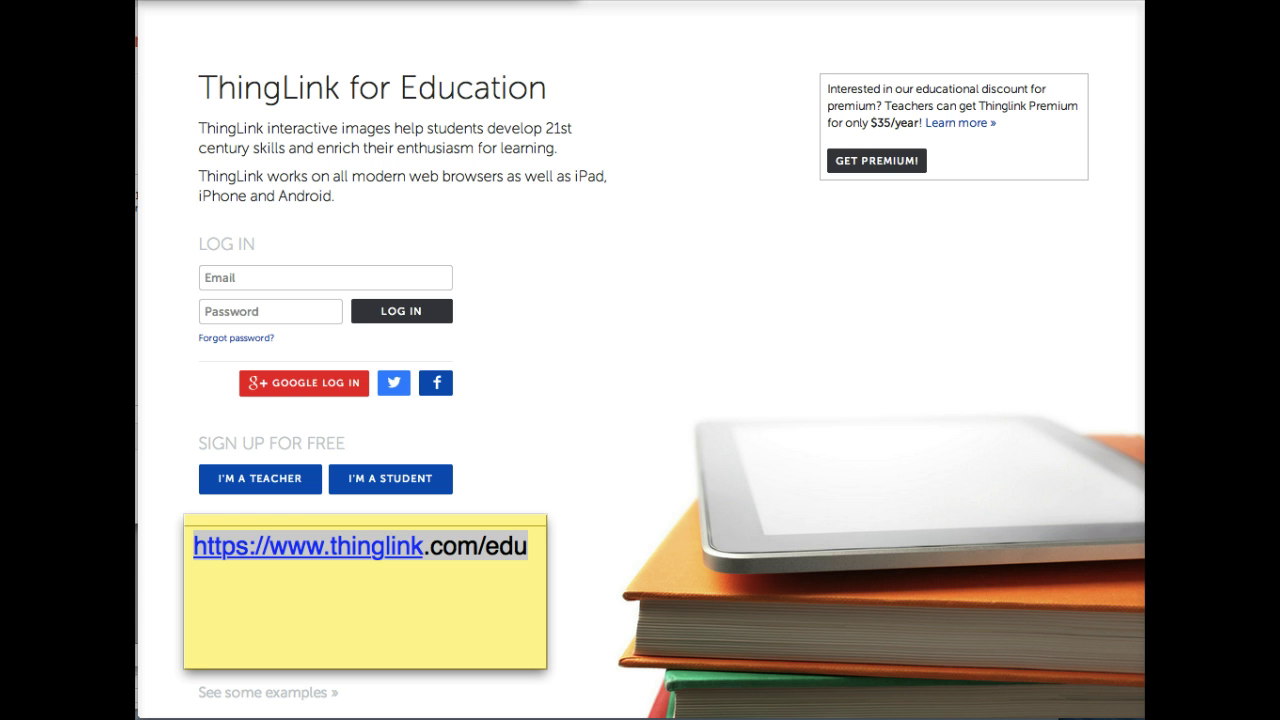
On the ThingLink for Education page, choose I'M A TEACHER under Sign up for free
click(258, 479)
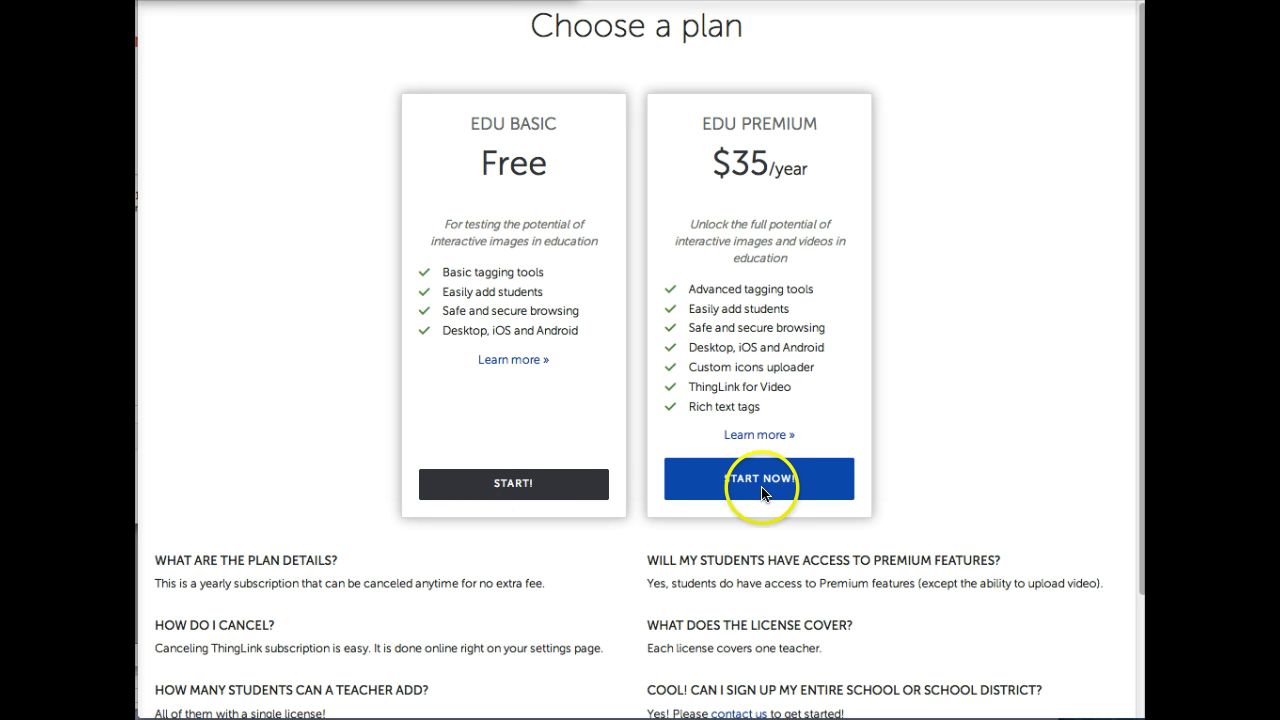
Pick the free EDU Basic plan instead of EDU Premium
click(556, 485)
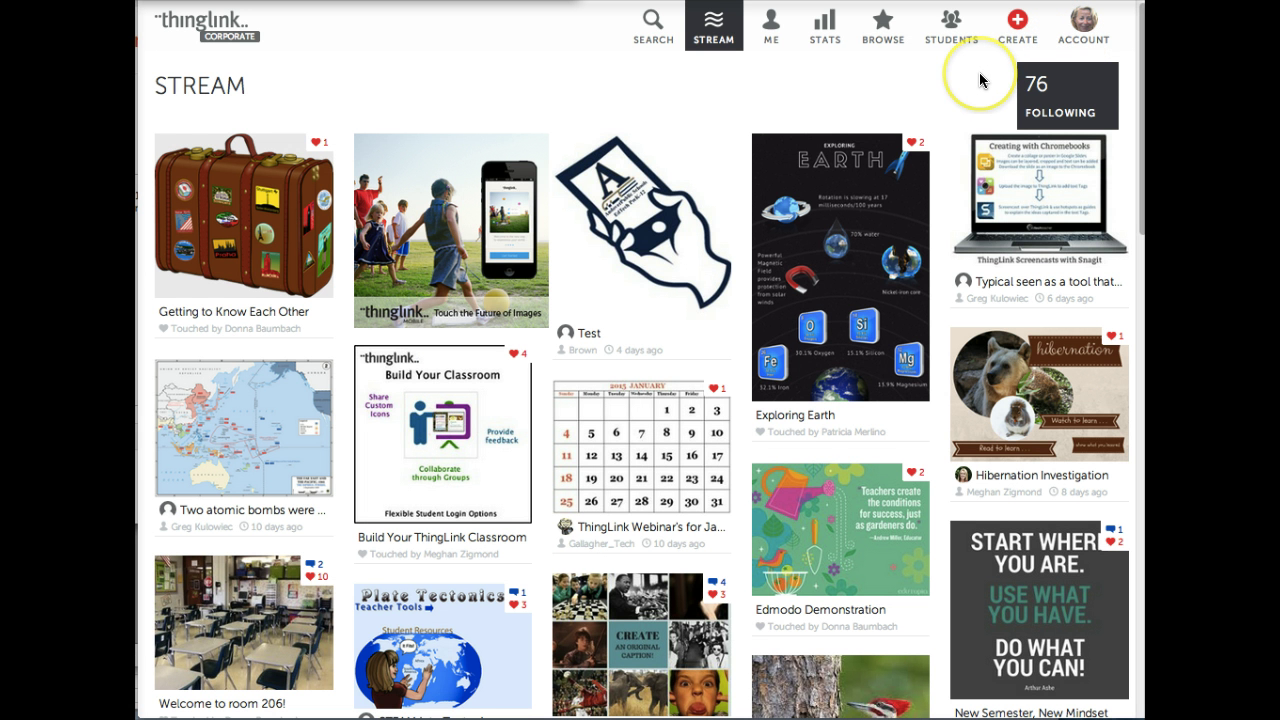
Start creating a new interactive image from the top navigation's CREATE
click(1016, 22)
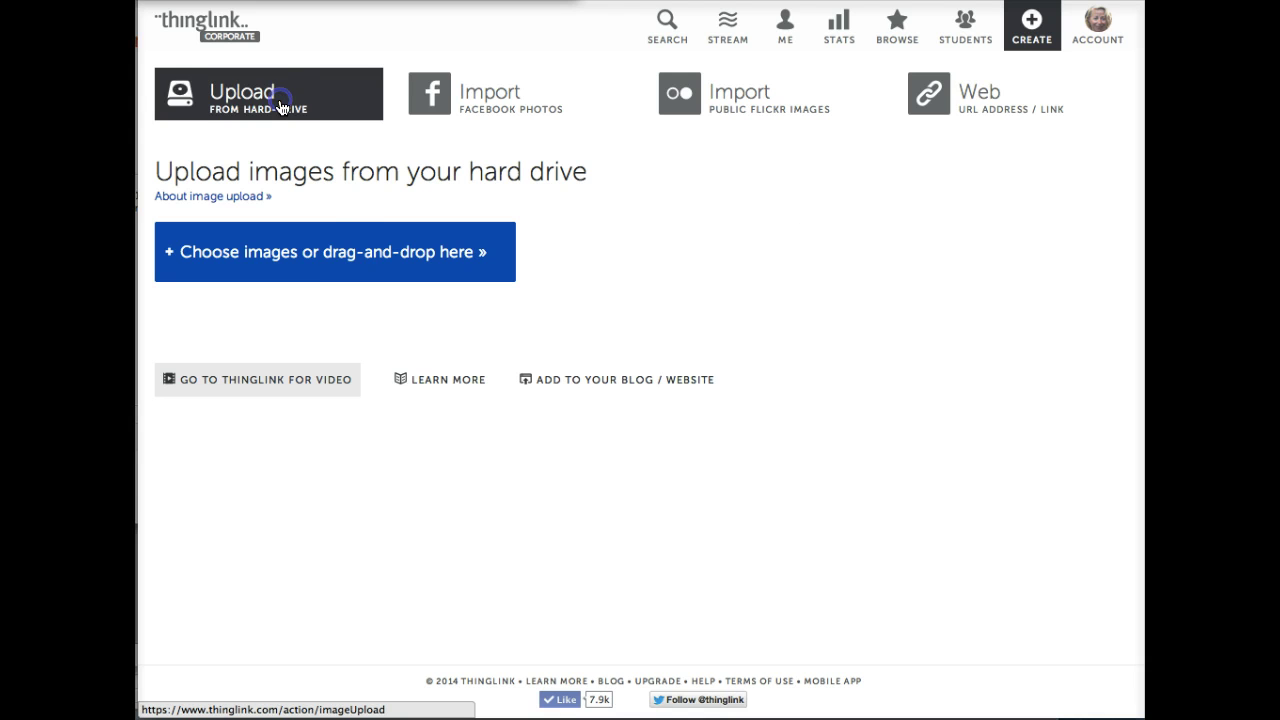
Upload rainforest_collage_1st_stage.jpg from the computer's hard drive
click(348, 262)
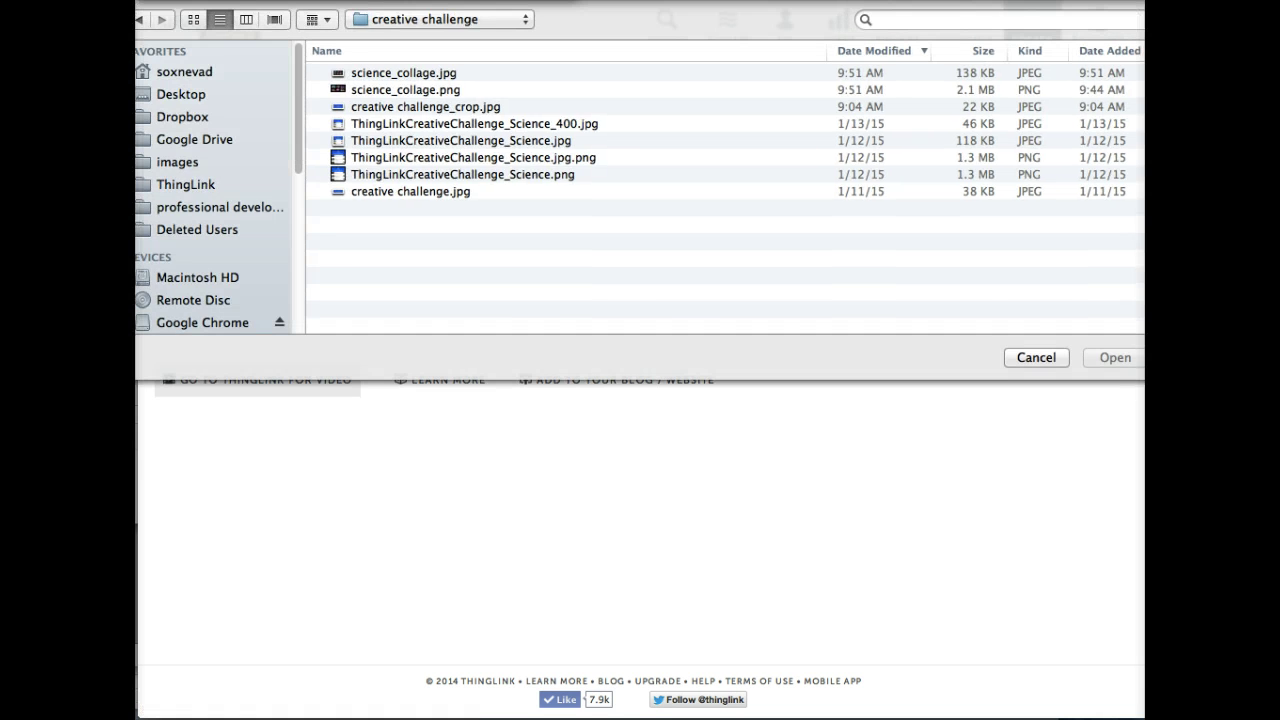
click(1113, 358)
click(1100, 348)
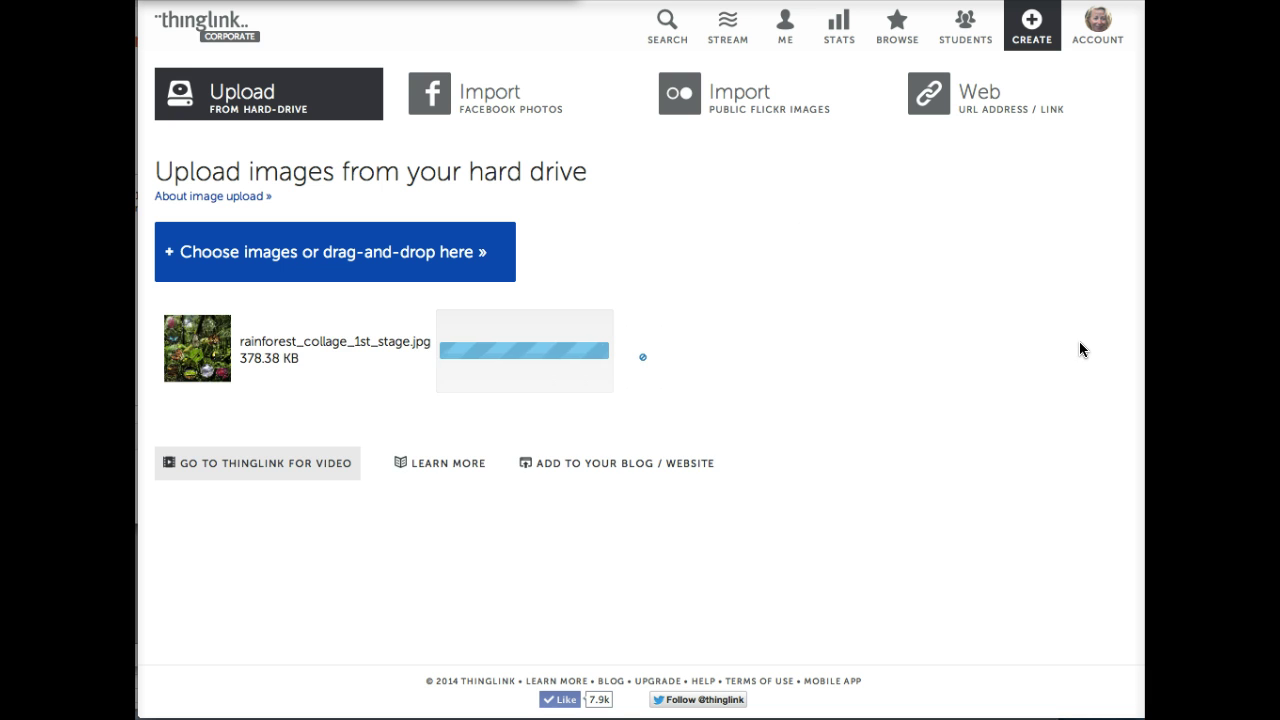
click(937, 246)
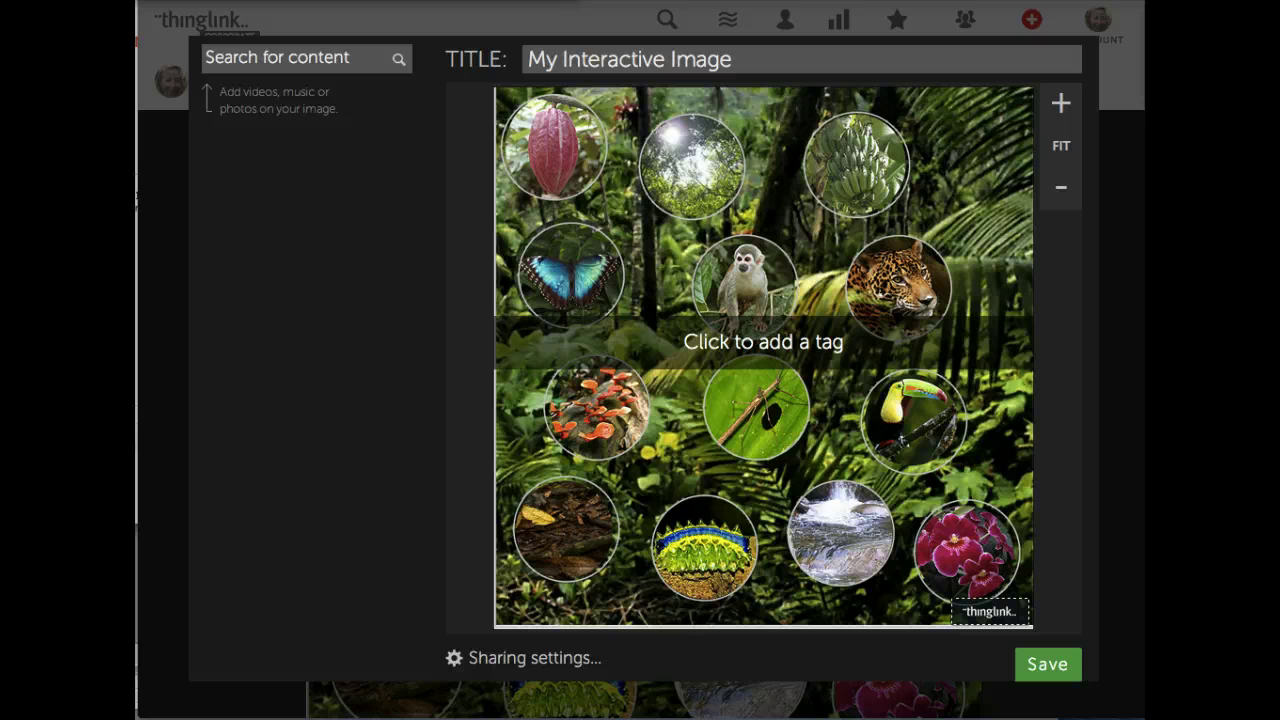
Replace the image's default title with 'Amazon Rainforest'
drag(740, 63, 431, 57)
text(A)
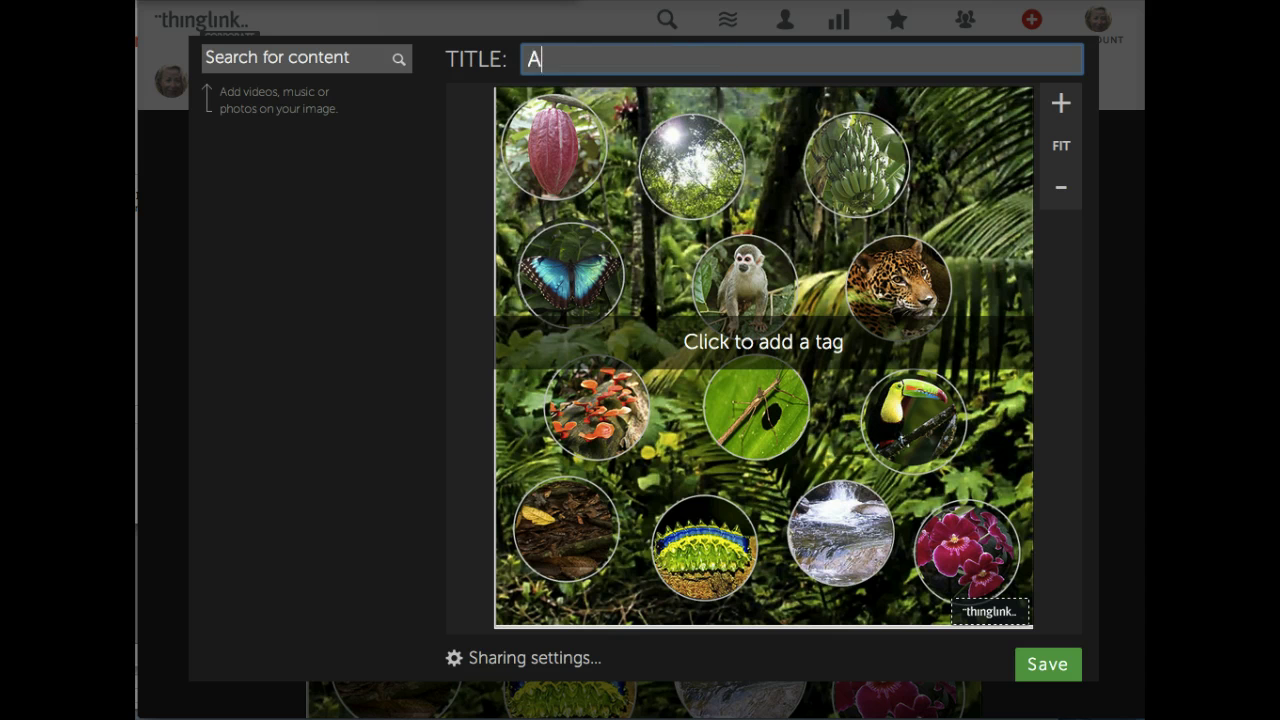
text(mazon Raiinforet)
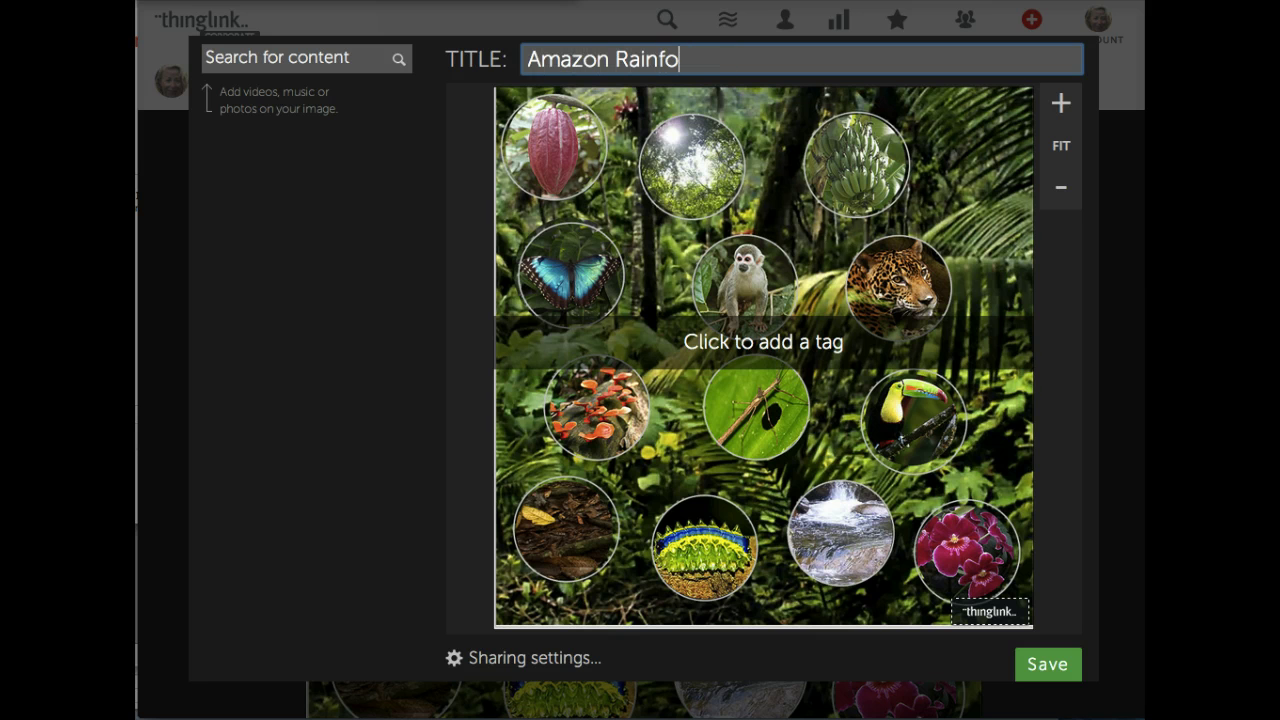
key(BackSpace)
text(e)
key(BackSpace)
text(st)
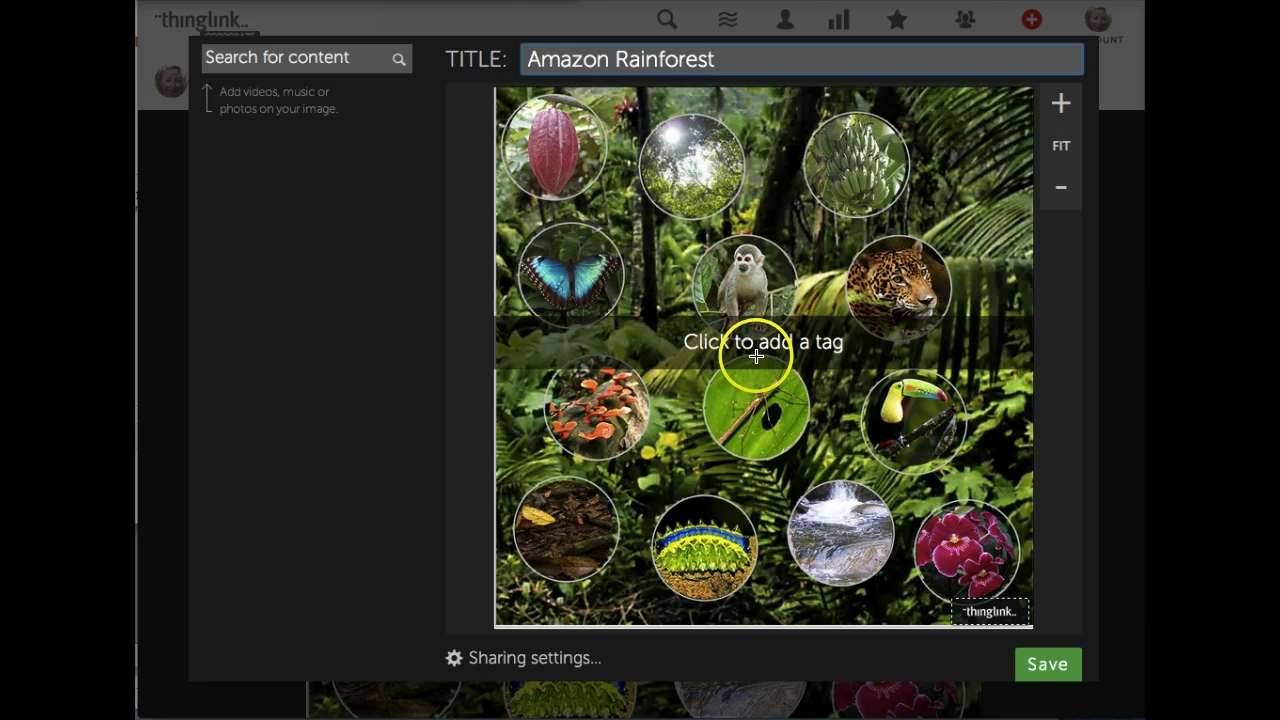
Add a 'Toucan' tag on the toucan picture with a pencil icon and save it
click(806, 341)
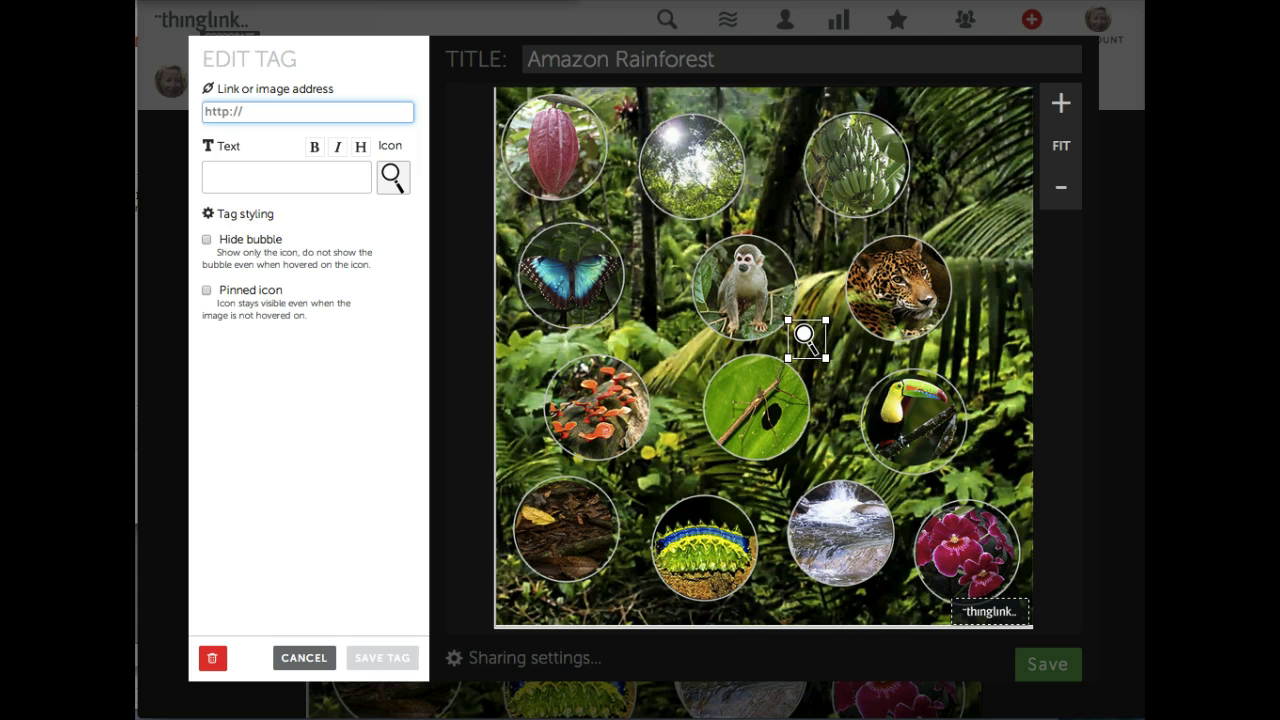
click(286, 177)
text(Toucan)
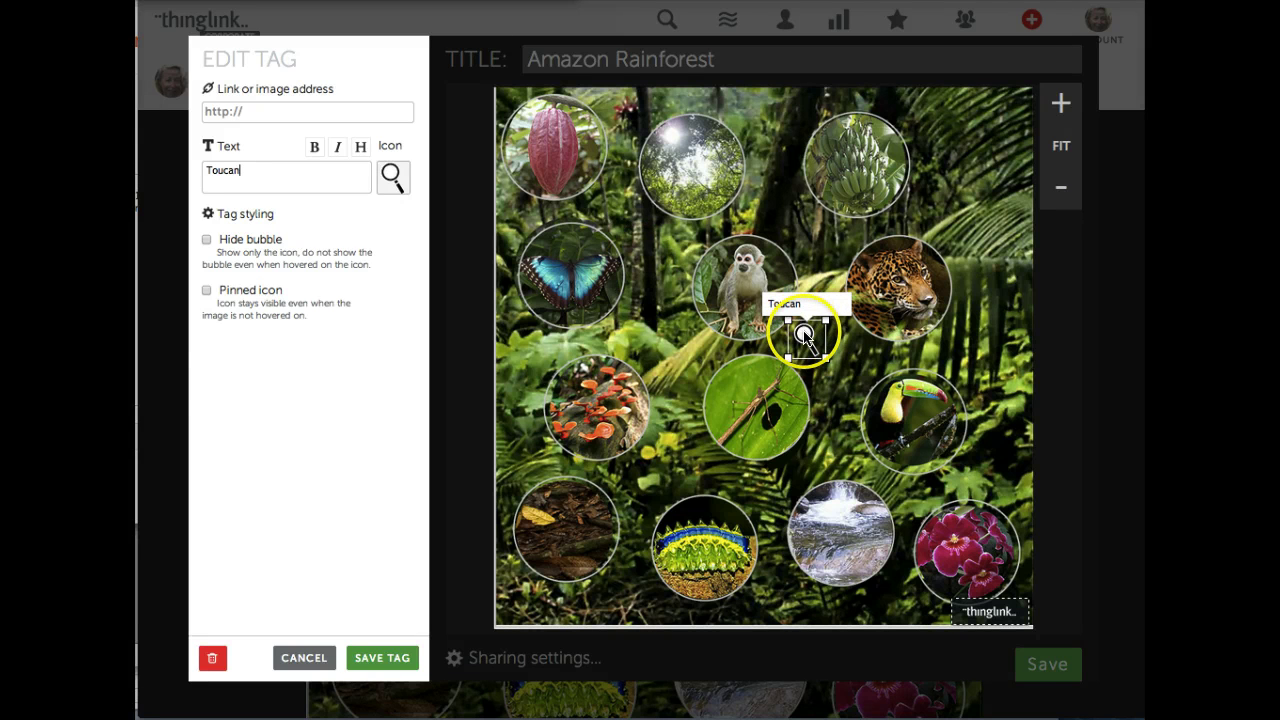
drag(806, 340, 939, 435)
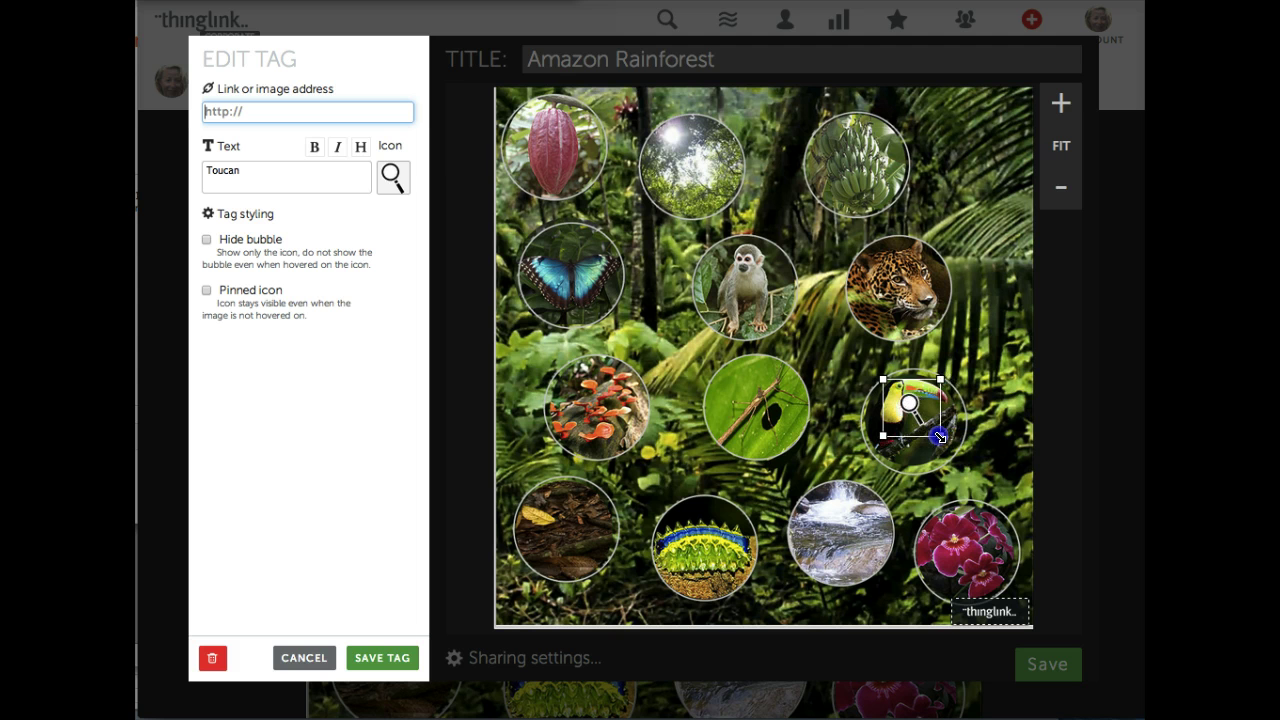
click(394, 180)
drag(766, 276, 768, 300)
click(690, 334)
click(413, 538)
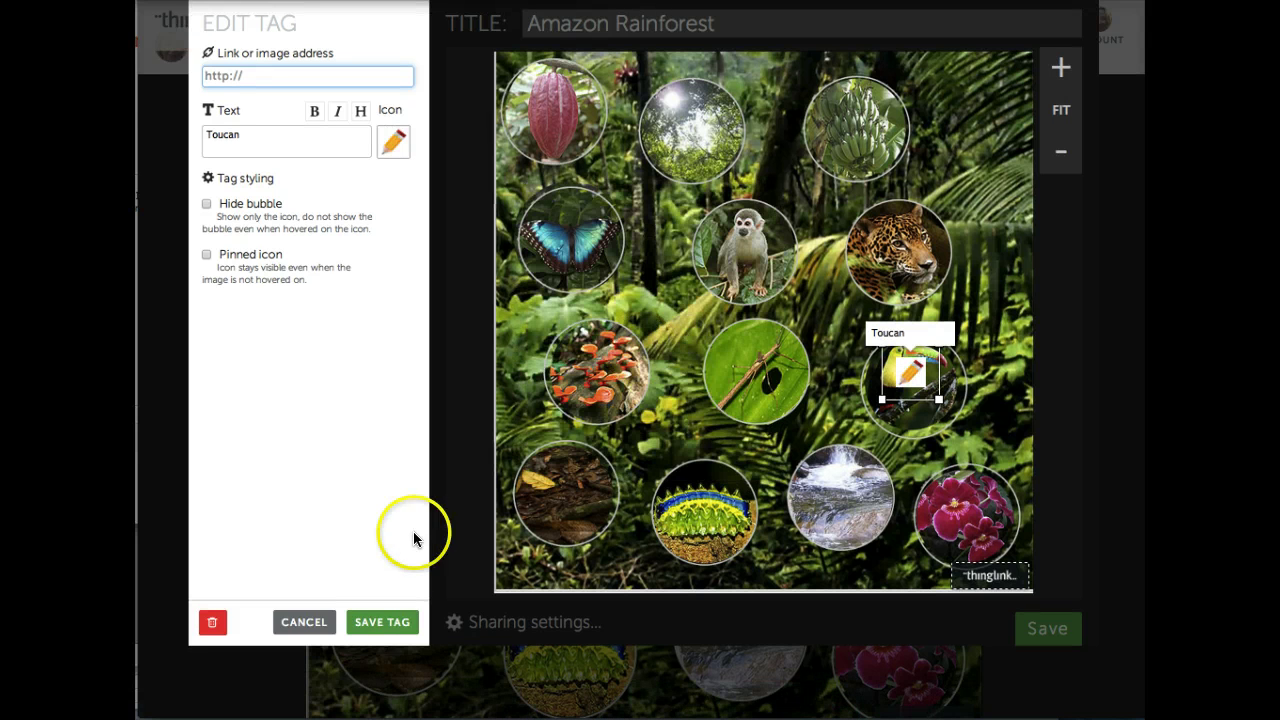
click(383, 621)
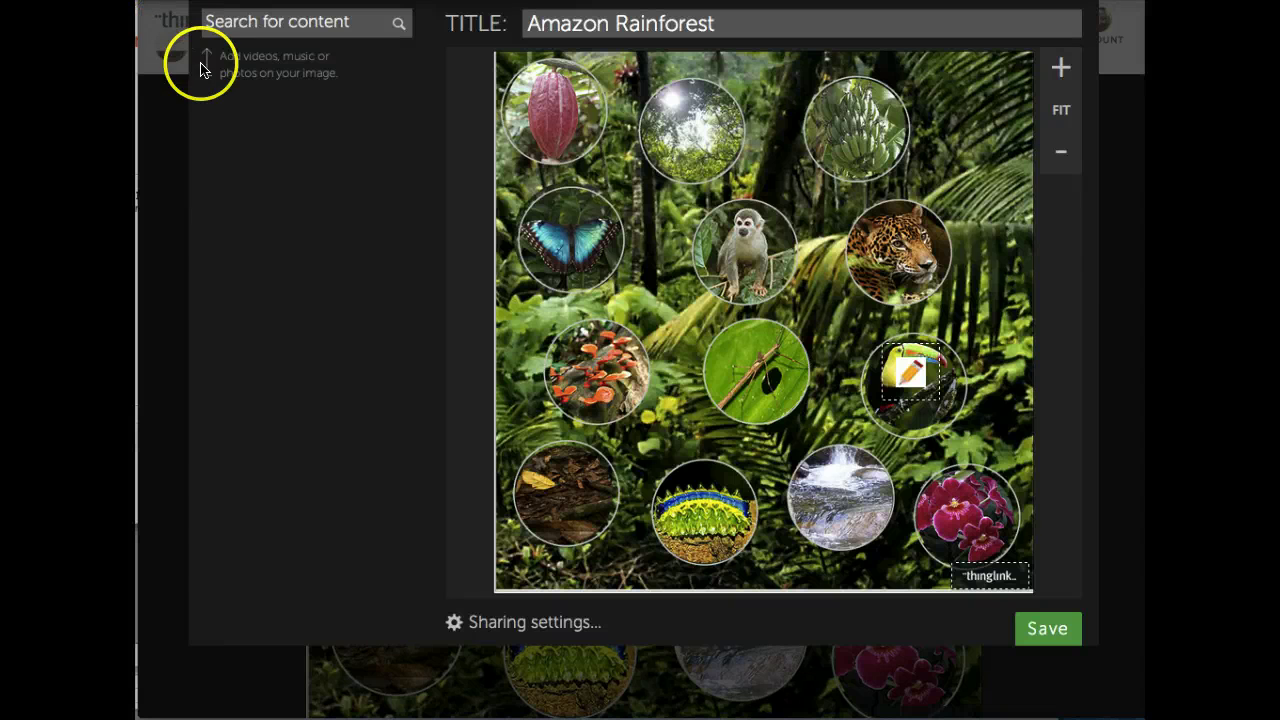
Place a new tag on the top-right banana picture with a film-strip icon
click(853, 128)
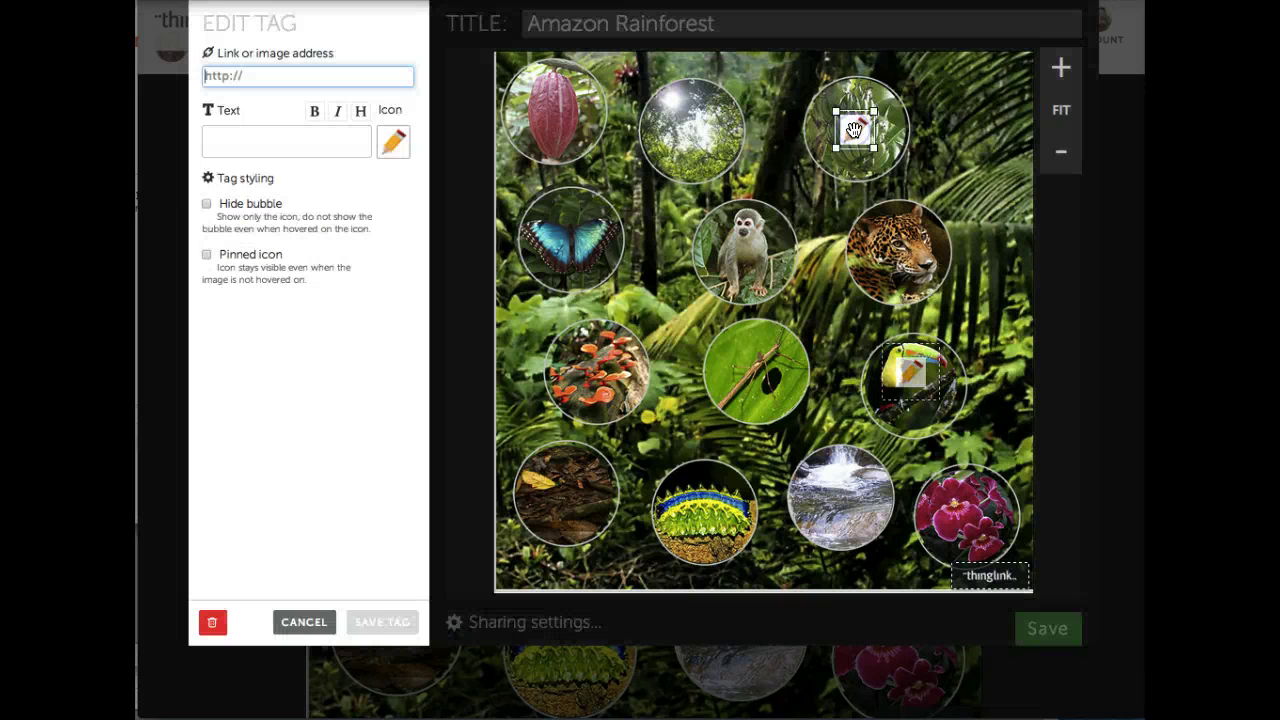
click(392, 140)
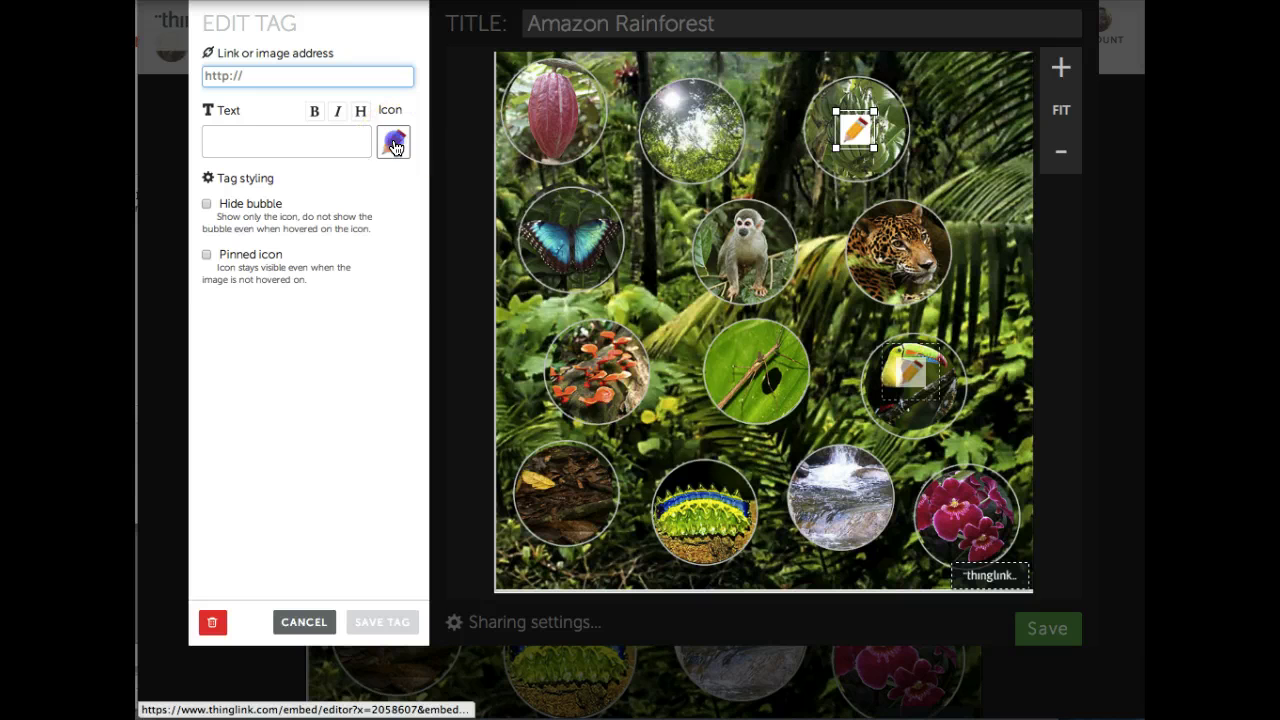
drag(766, 229, 763, 260)
click(738, 360)
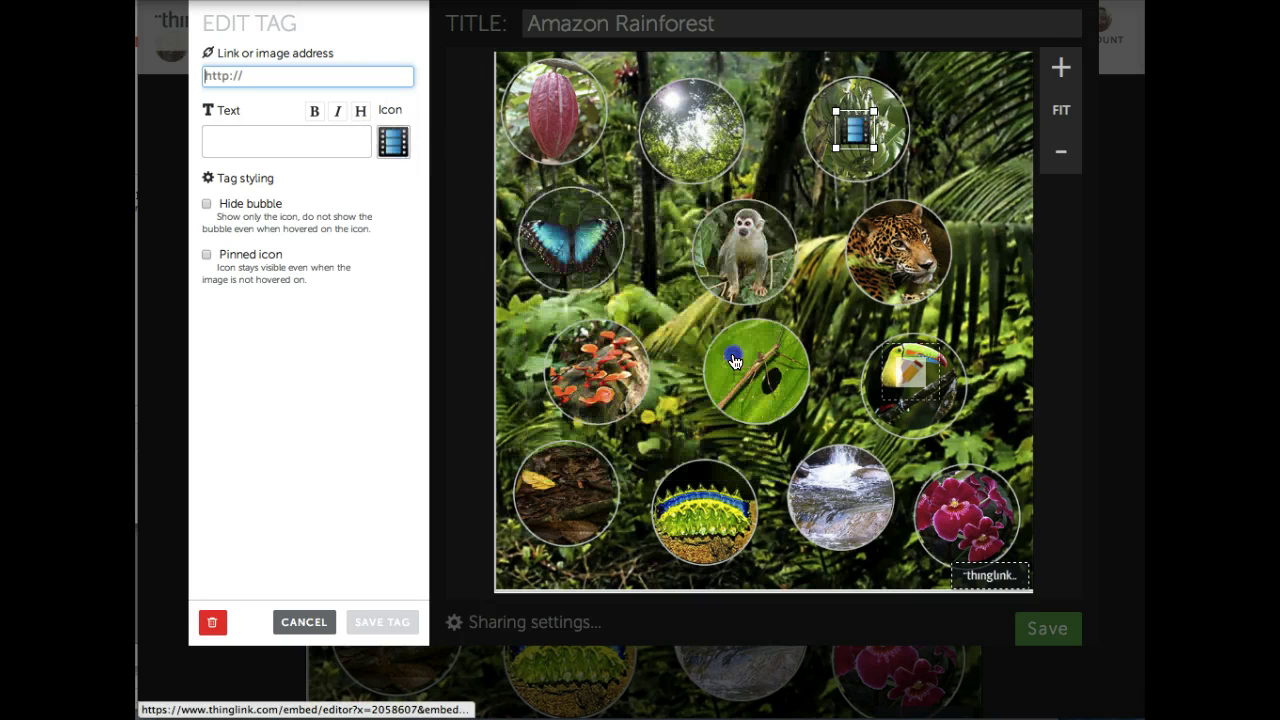
Link the tag to the YouTube video, label it 'Watch', preview the video and save
click(333, 77)
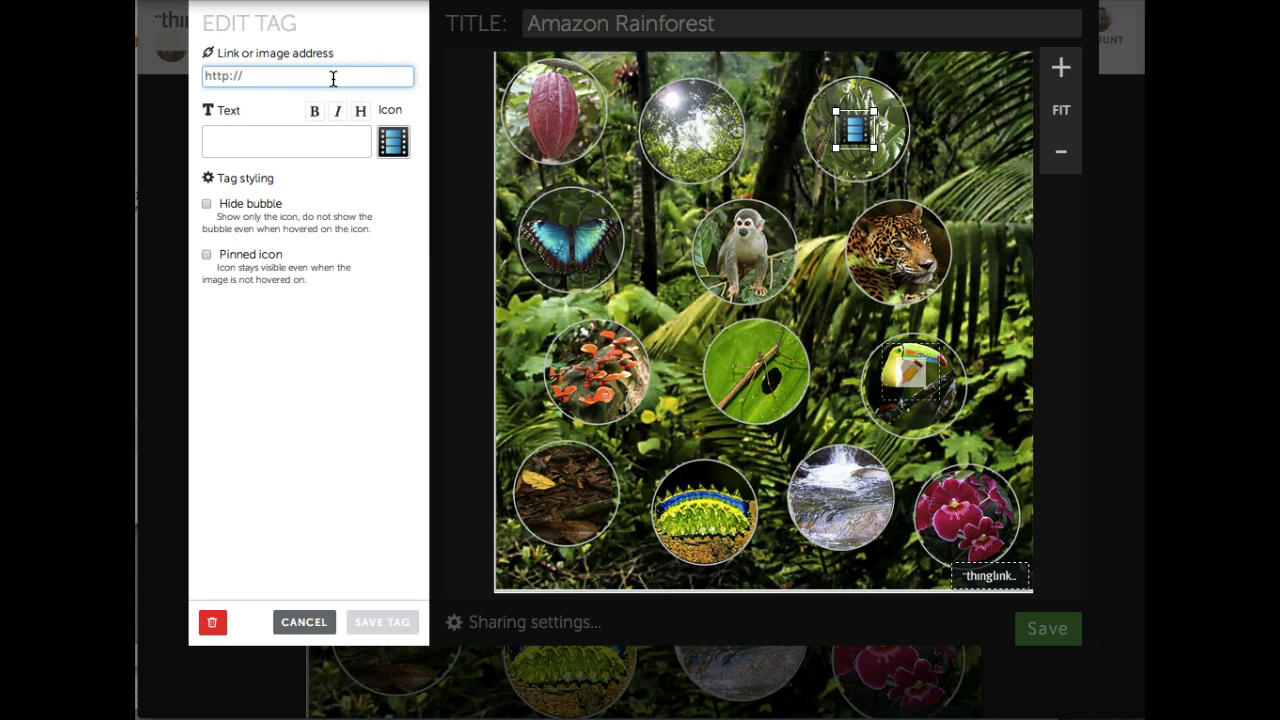
key(ctrl+v)
click(315, 139)
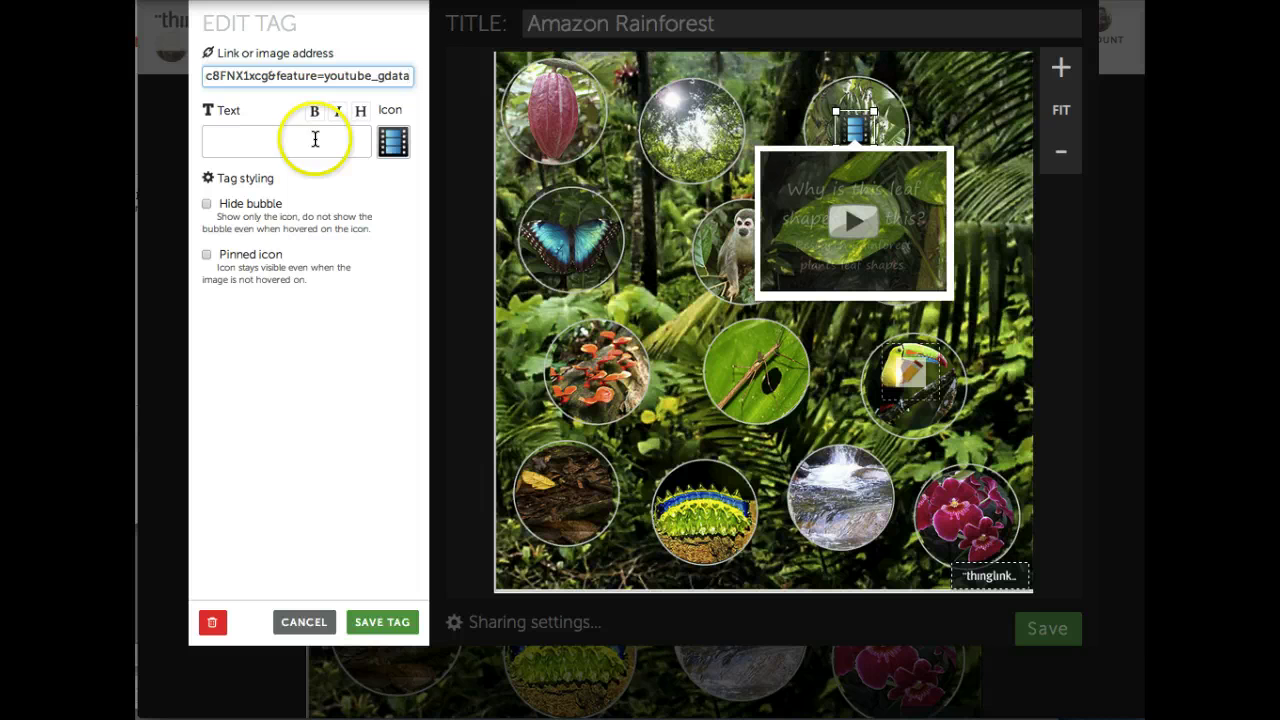
text(Watch)
click(852, 218)
click(1035, 172)
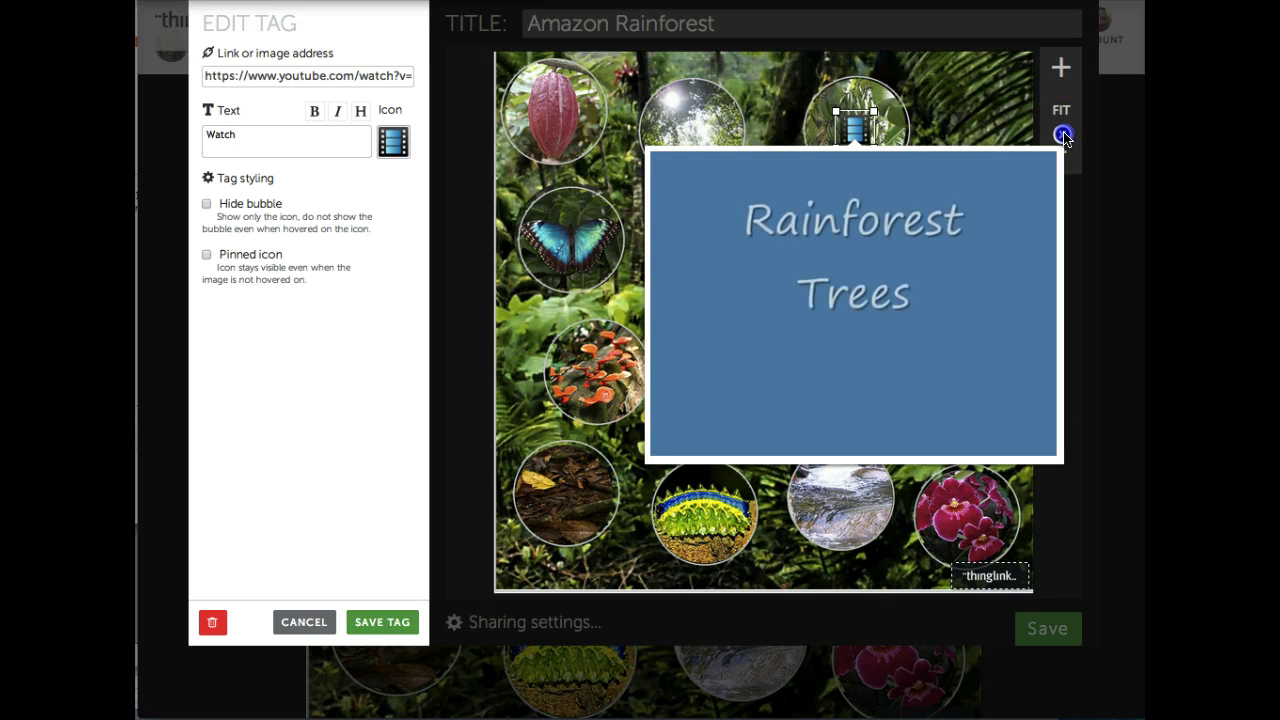
click(1063, 137)
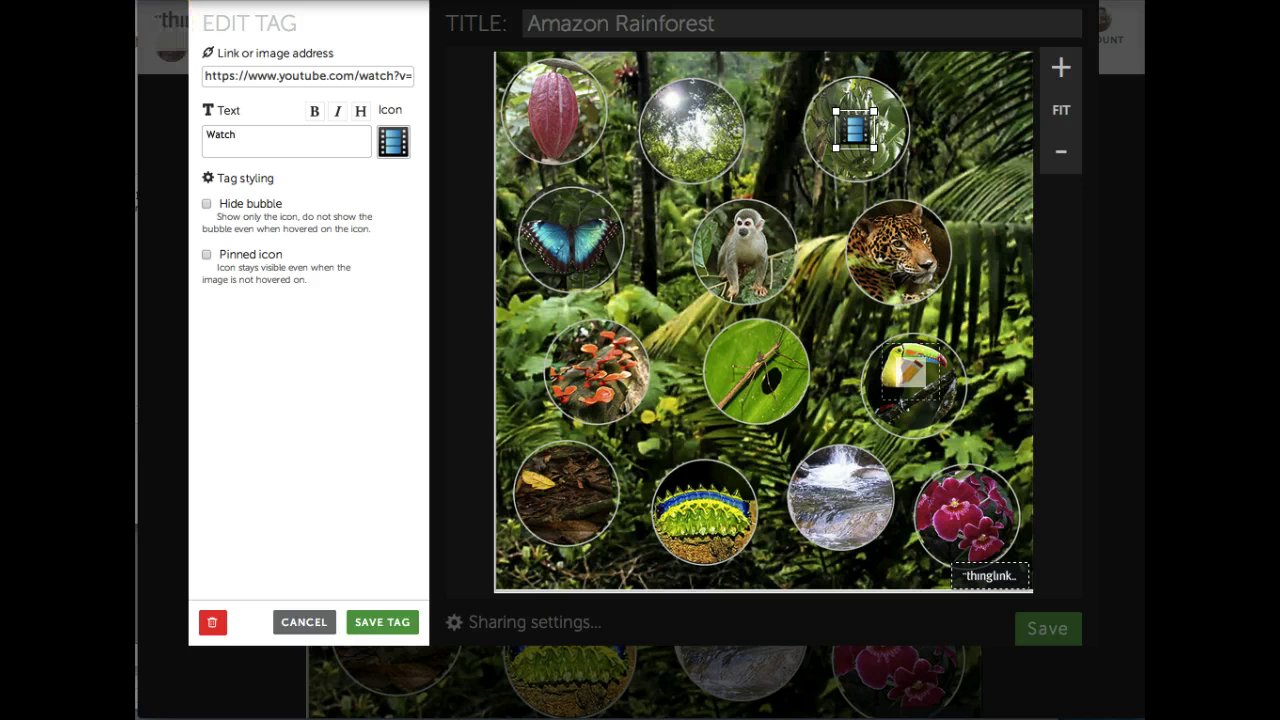
click(380, 622)
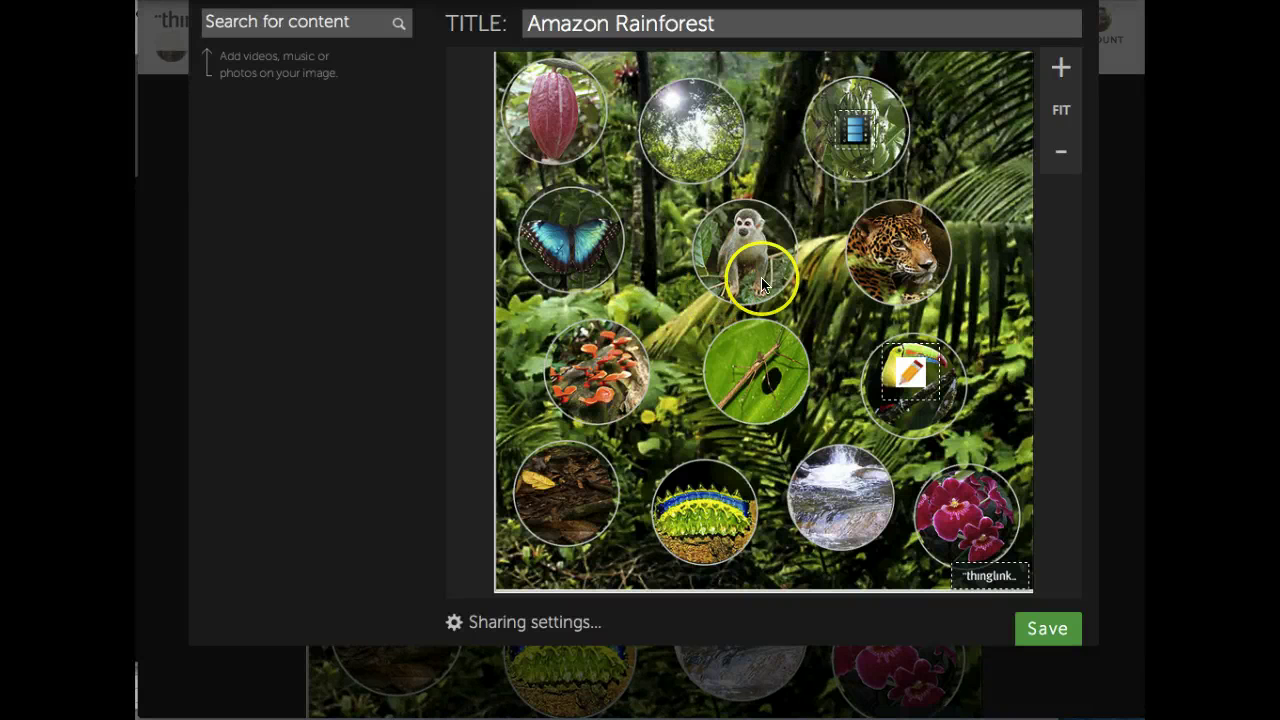
Tag the jaguar with a microphone icon linked to the Audioboo jaguar recording, preview, and save
click(895, 255)
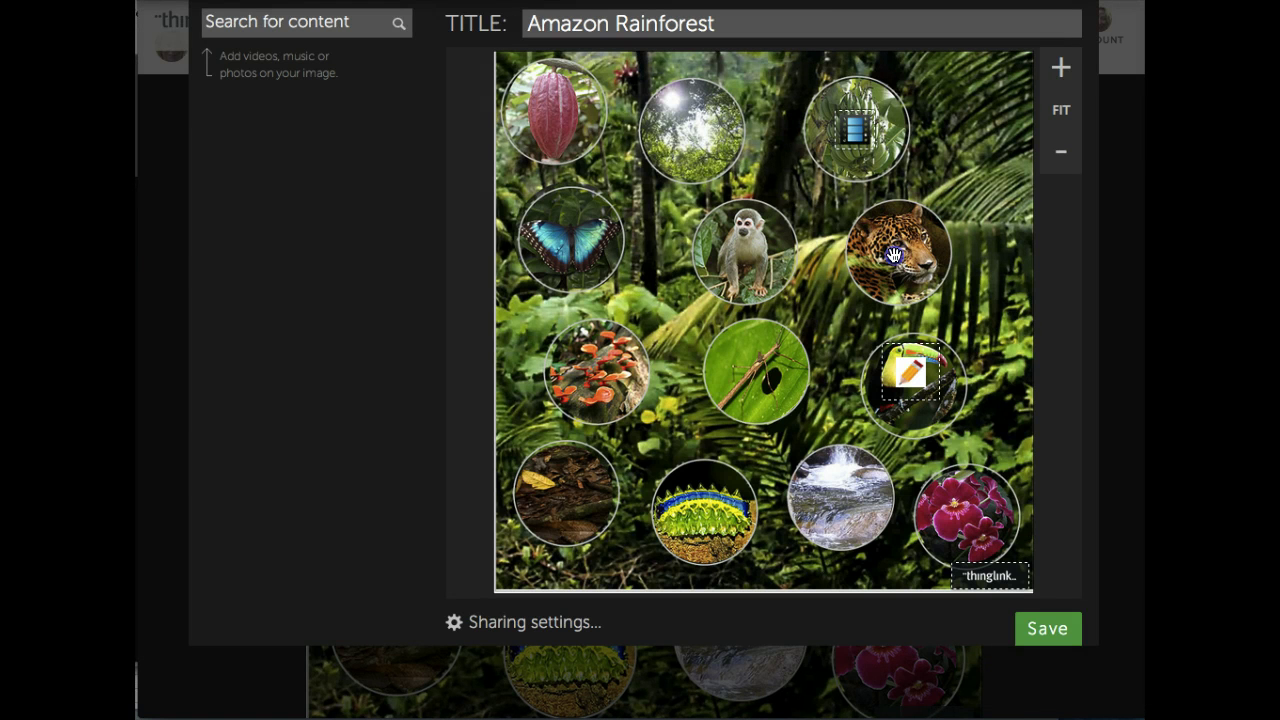
click(393, 141)
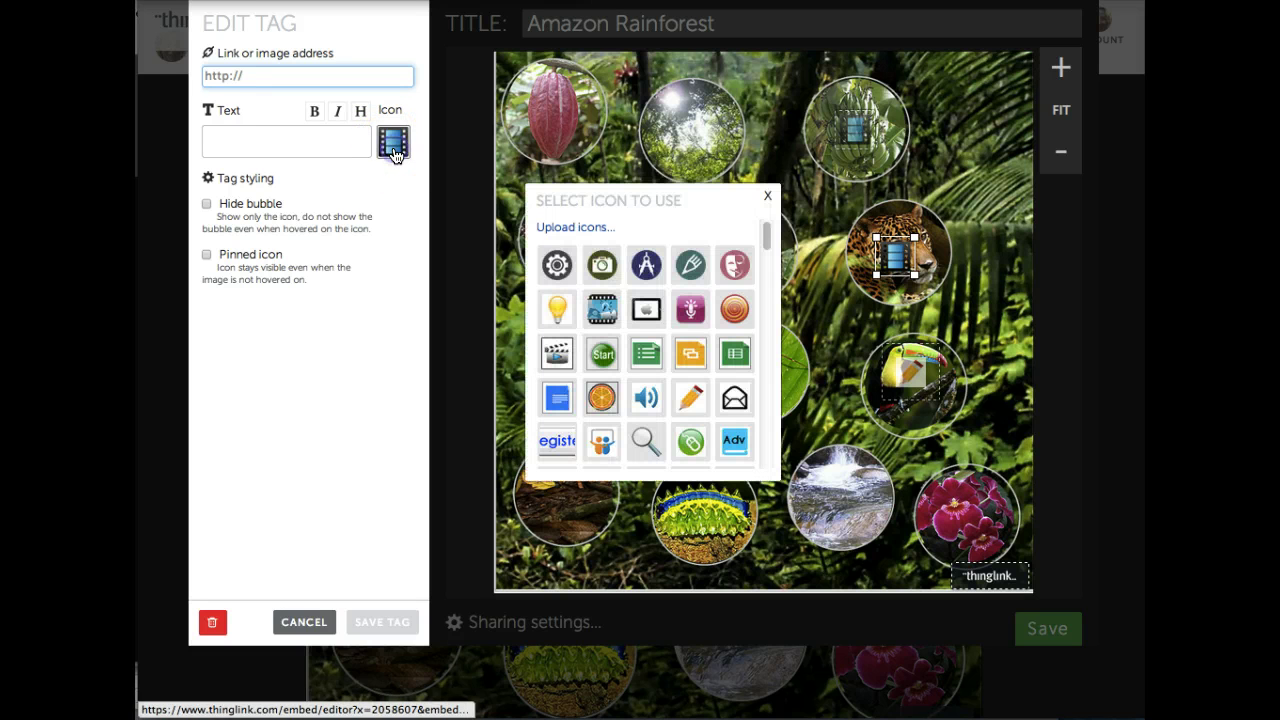
drag(765, 242, 771, 420)
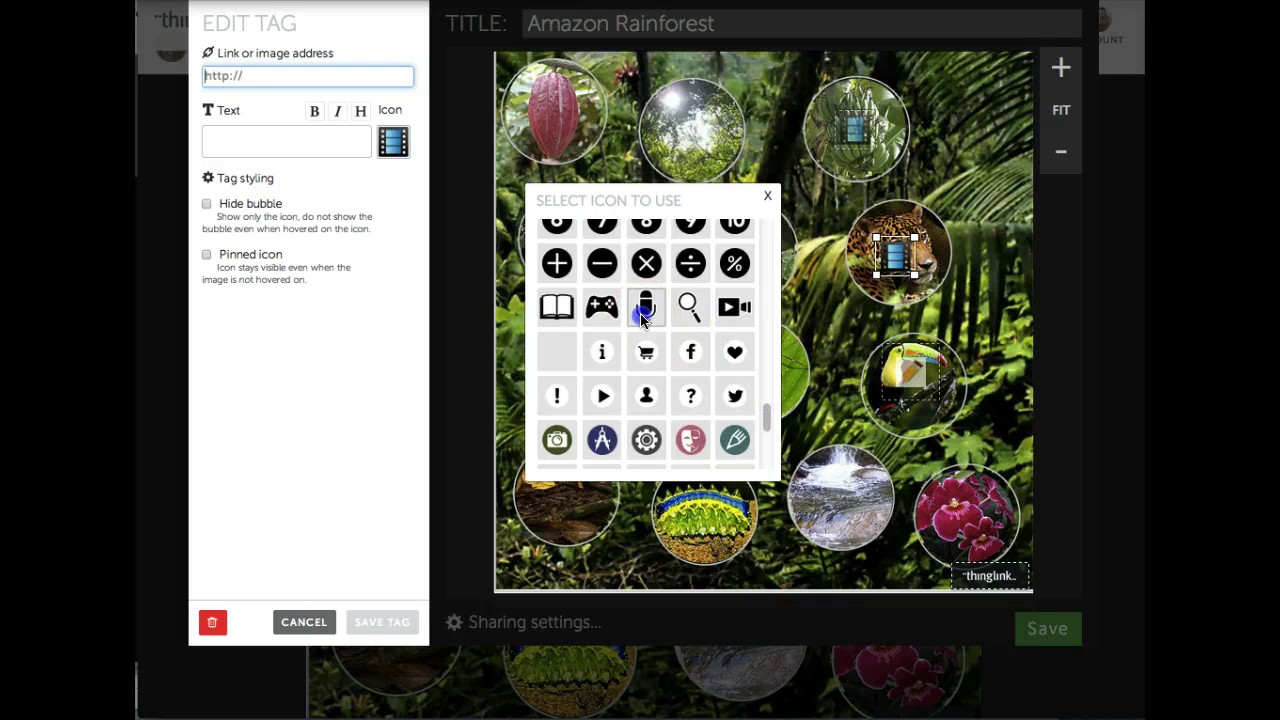
click(643, 318)
click(348, 77)
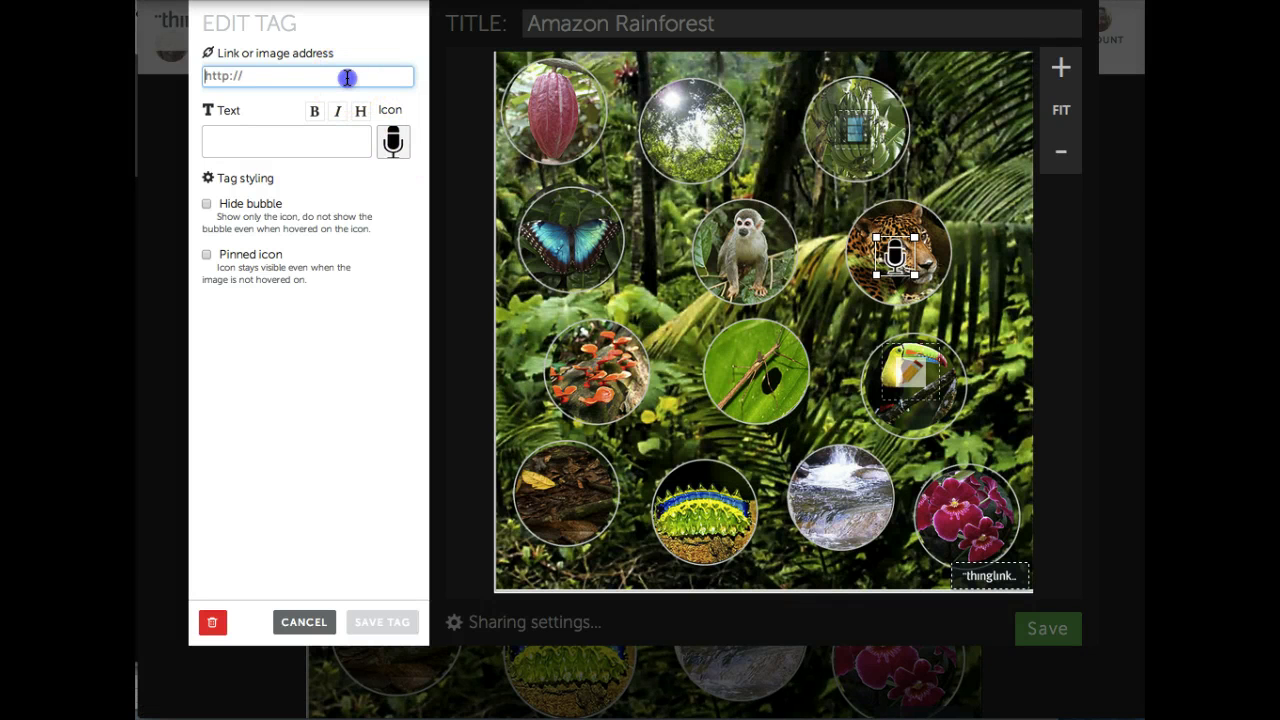
text(http://audioboo.fm/boos/2432272-jaguar)
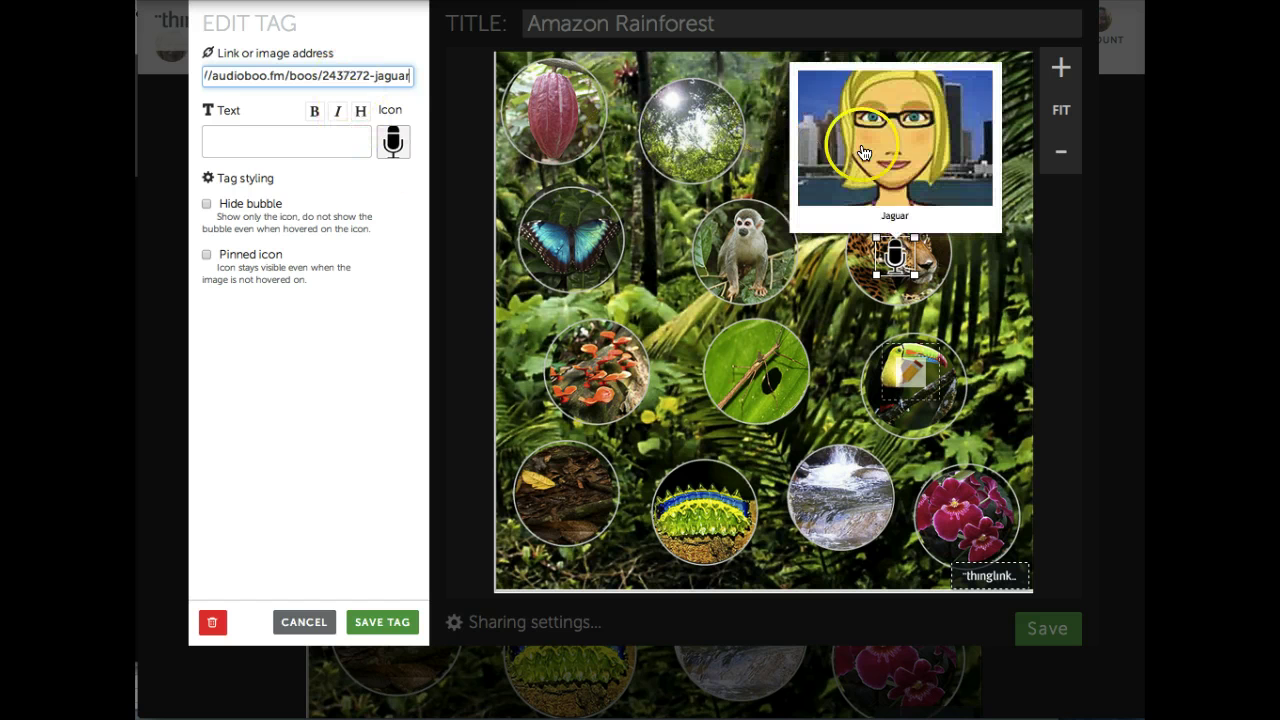
click(908, 146)
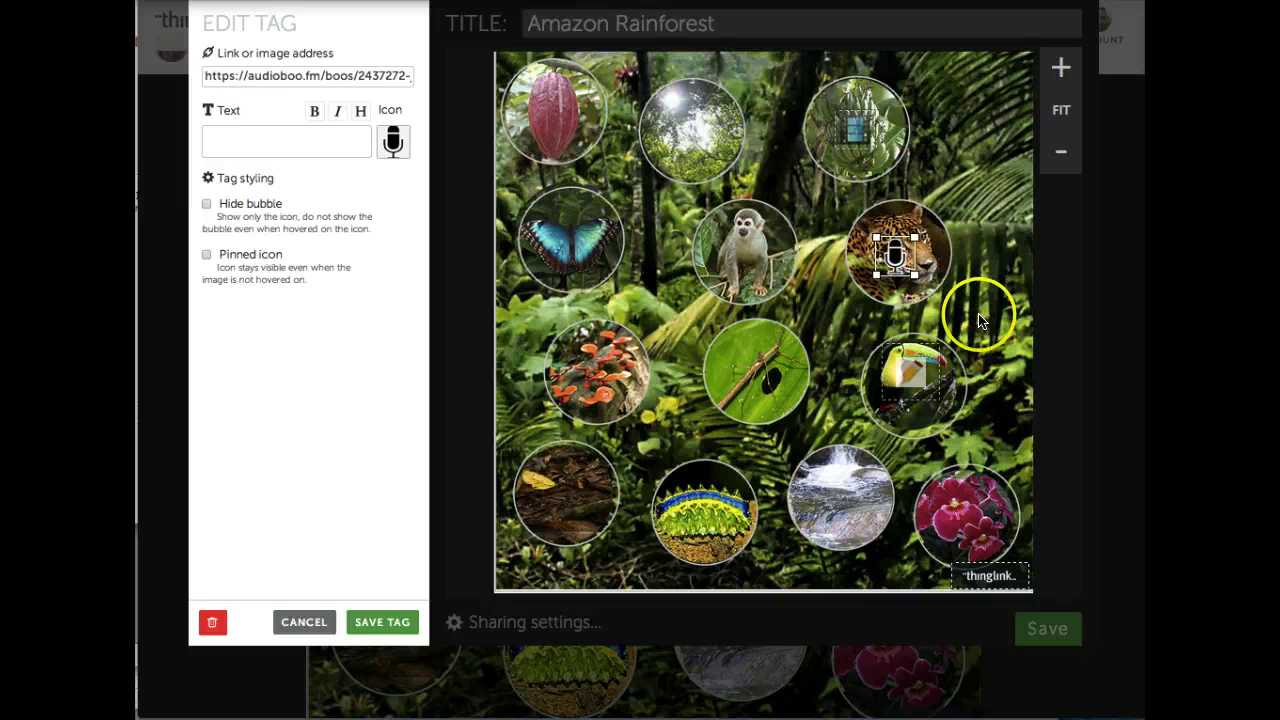
key(Return)
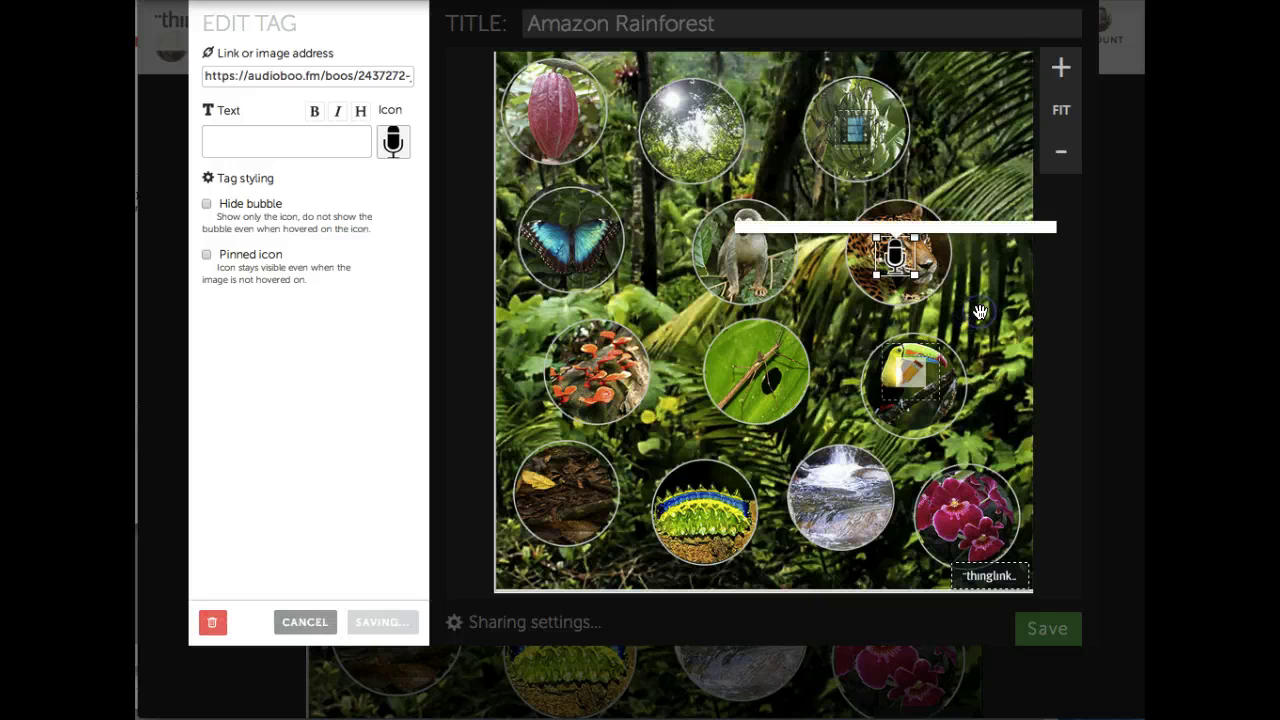
Place a tag below the jaguar linking to the Google Form, with a green list icon
click(980, 313)
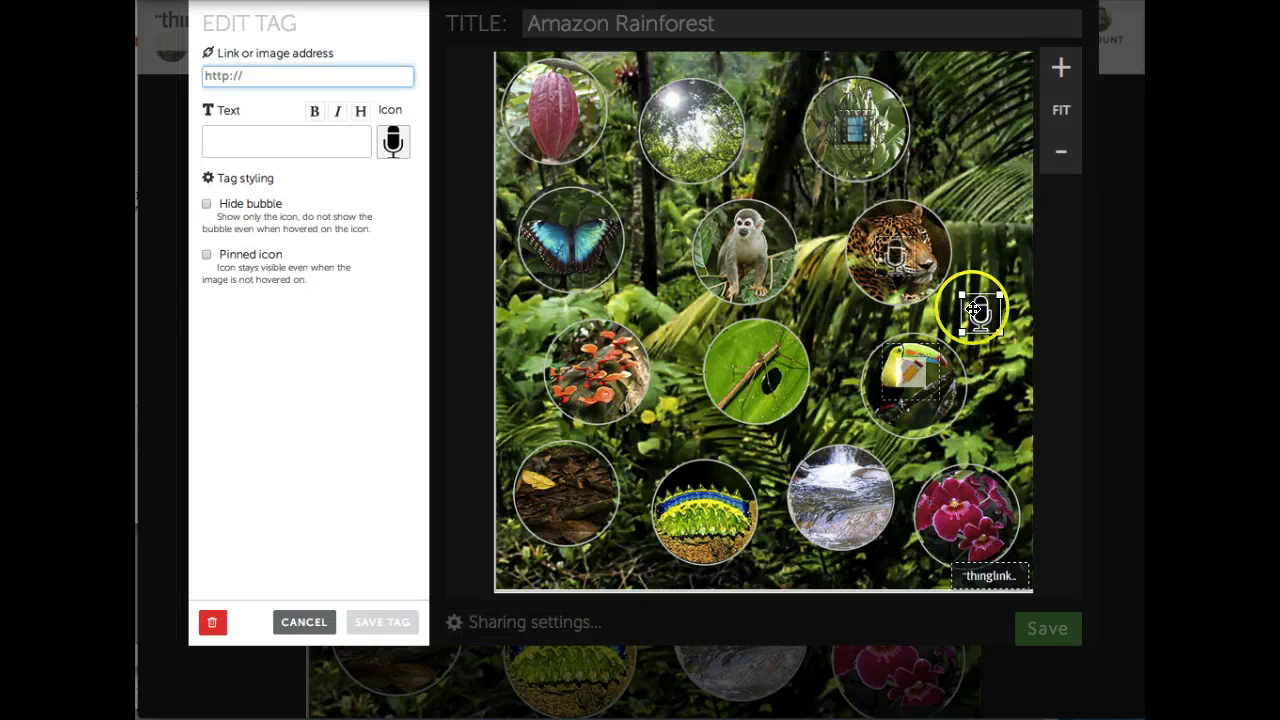
click(328, 75)
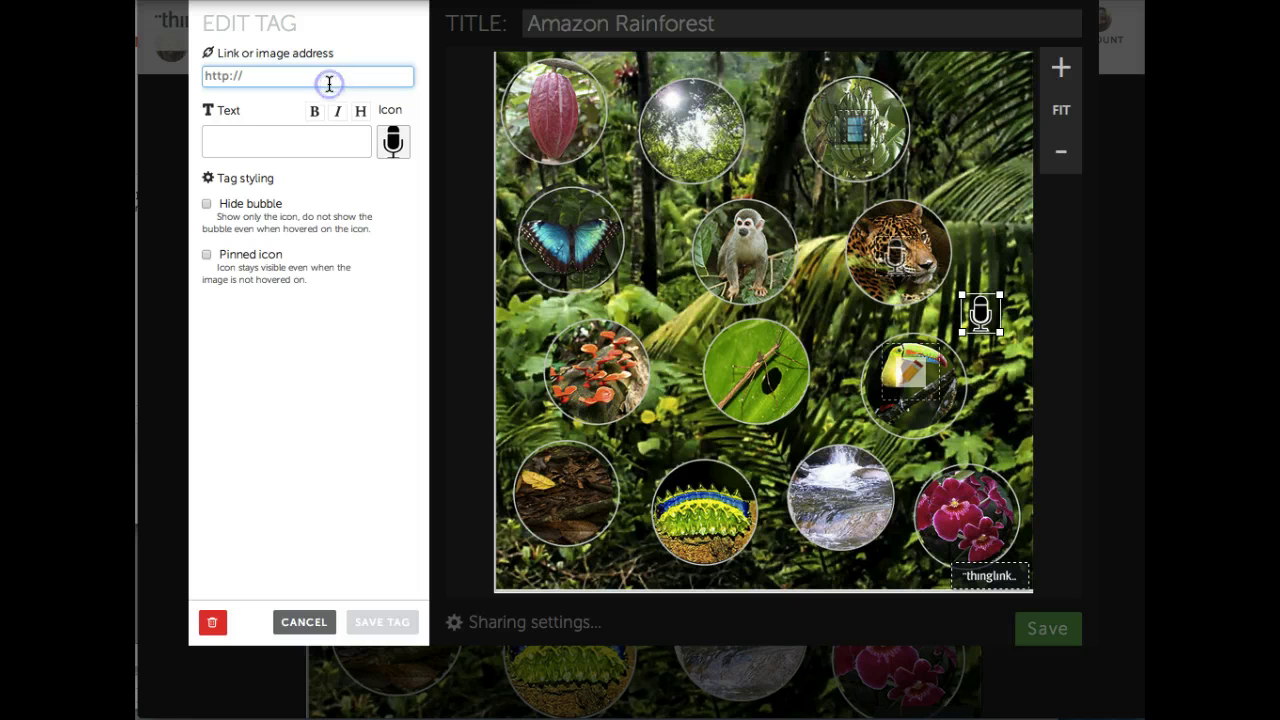
key(ctrl+v)
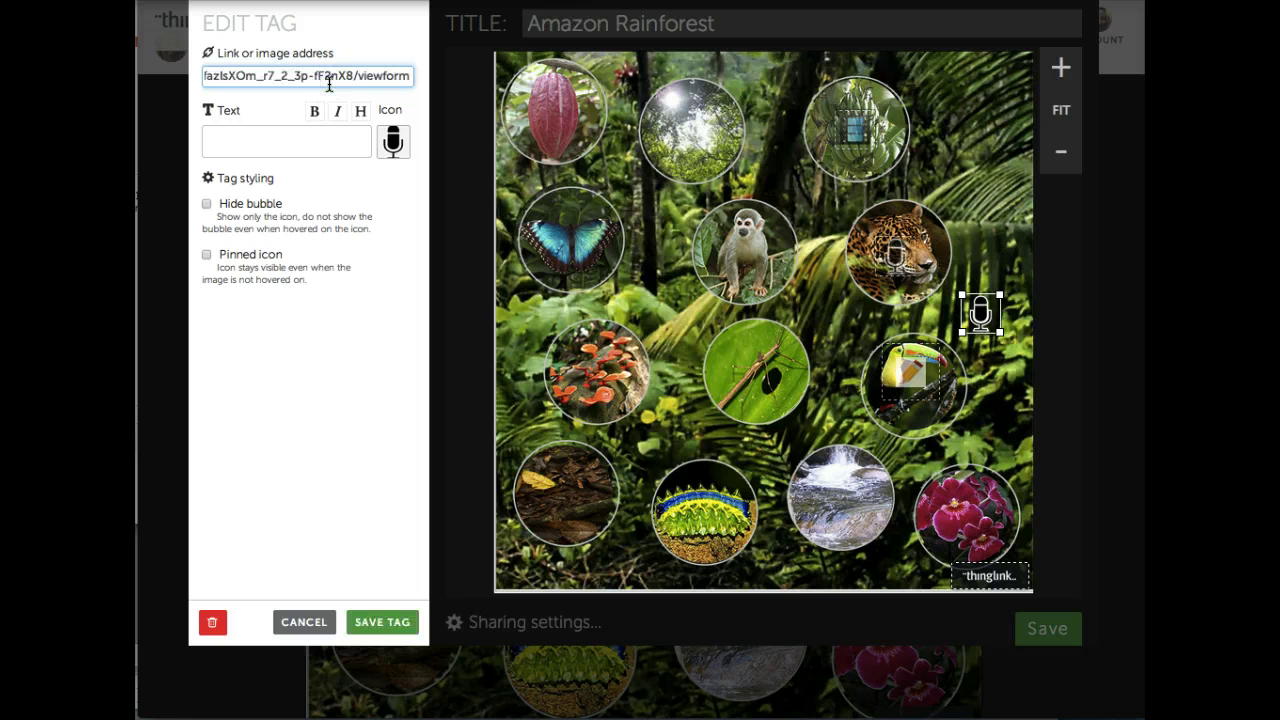
click(393, 142)
click(766, 241)
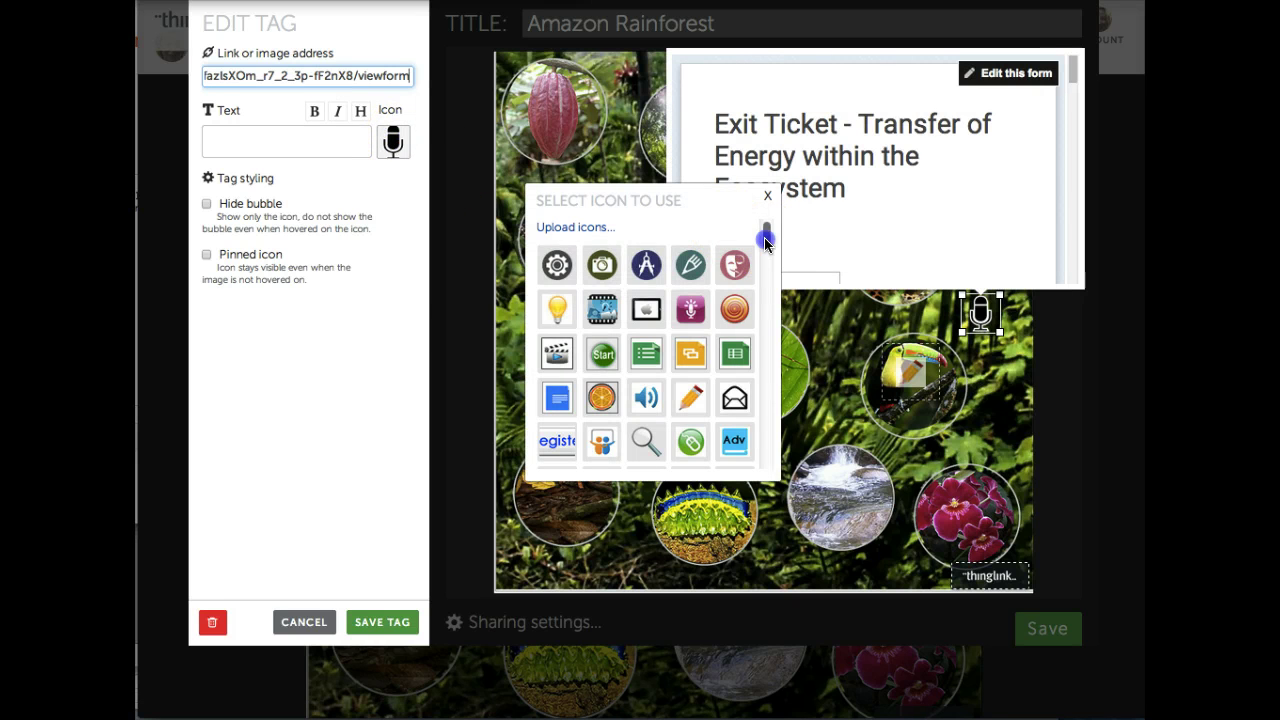
click(644, 353)
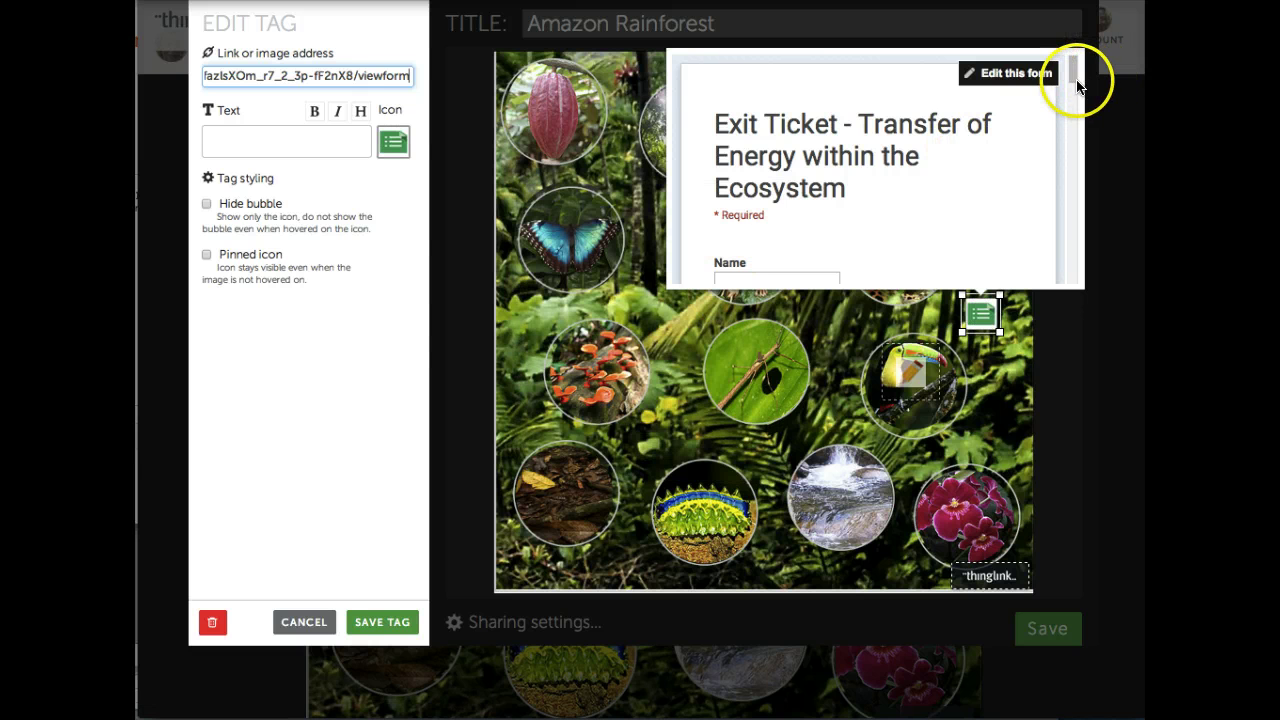
Try the Exit Ticket form preview's Name and Class fields, then save the tag
drag(1069, 87, 1066, 91)
click(786, 176)
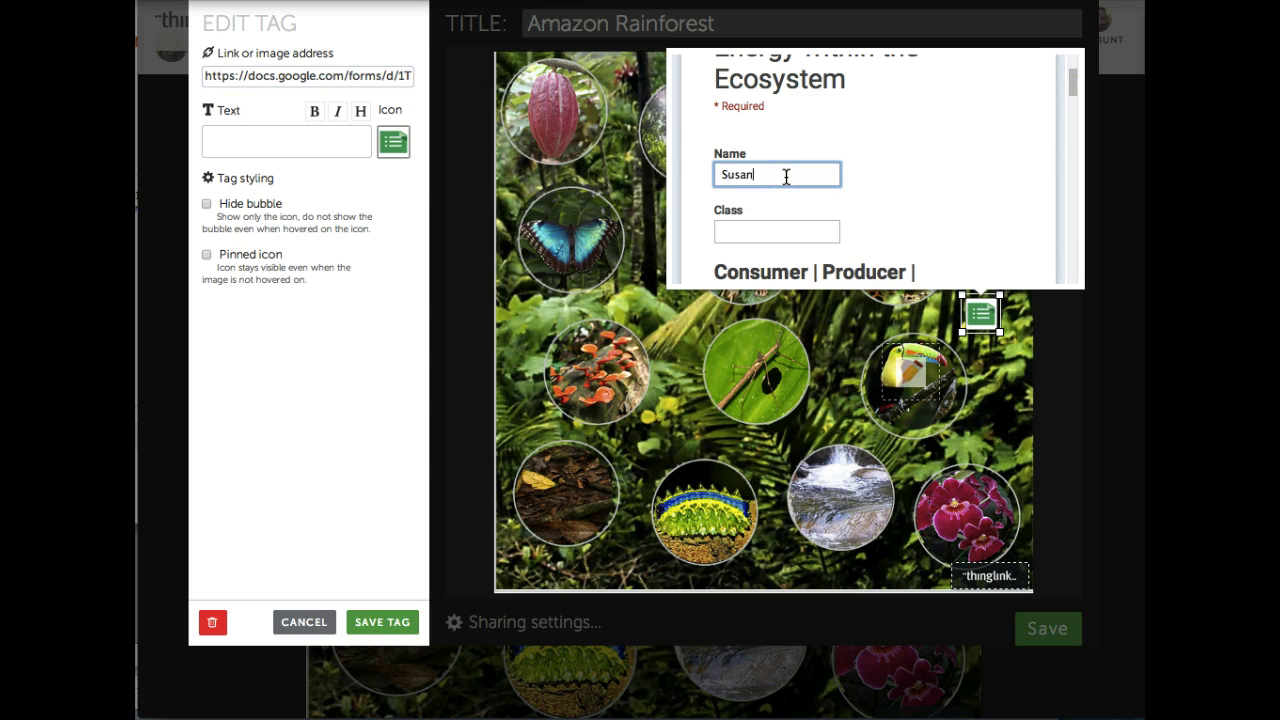
click(769, 232)
text(Susan)
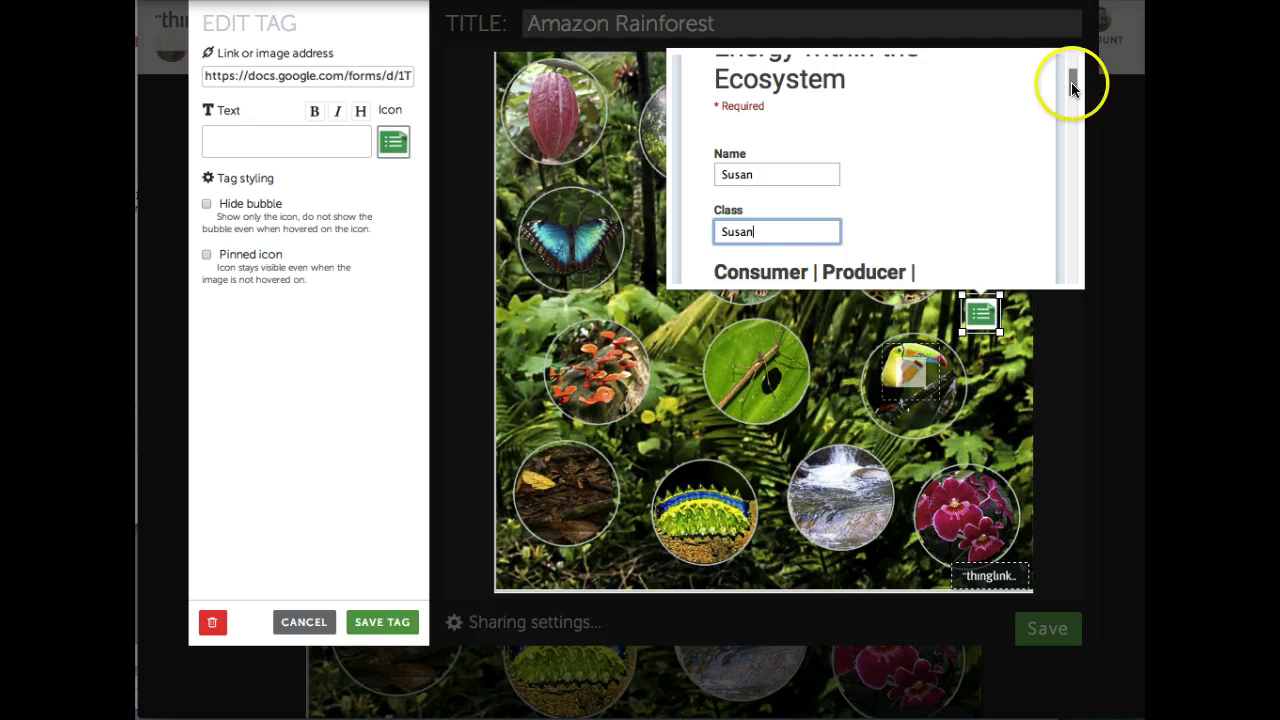
drag(1072, 88, 1071, 117)
click(271, 543)
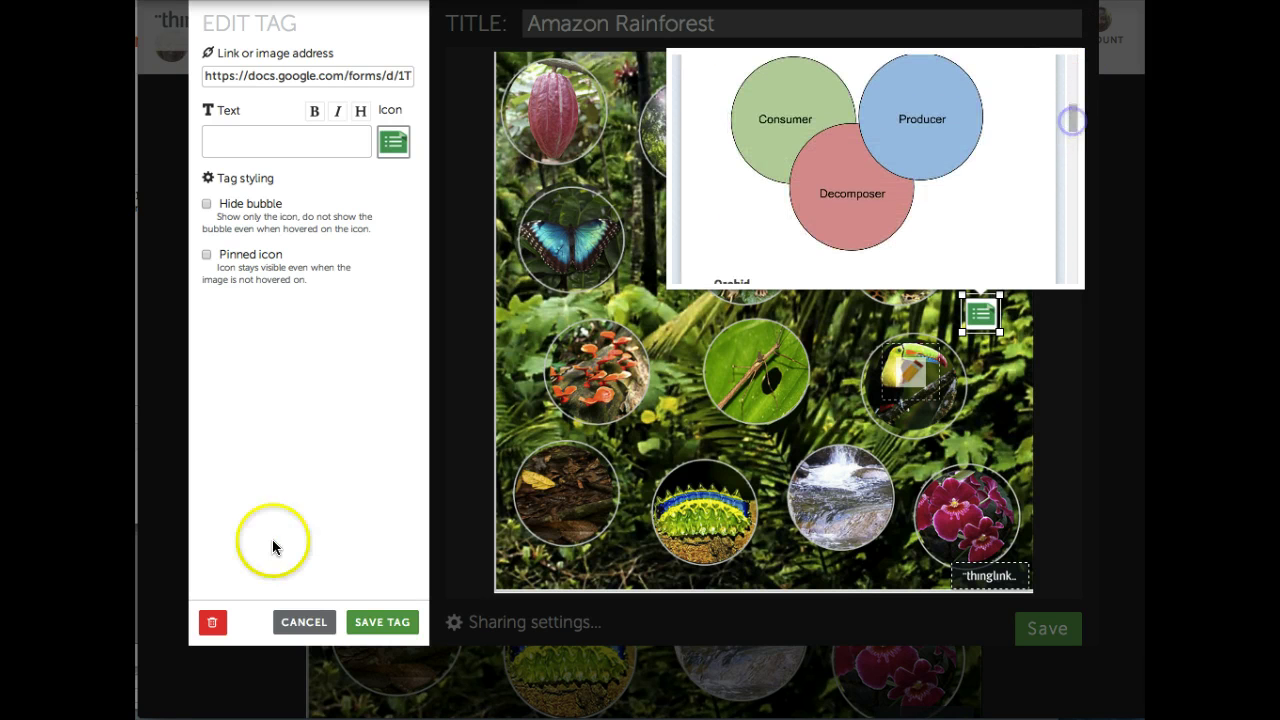
click(390, 619)
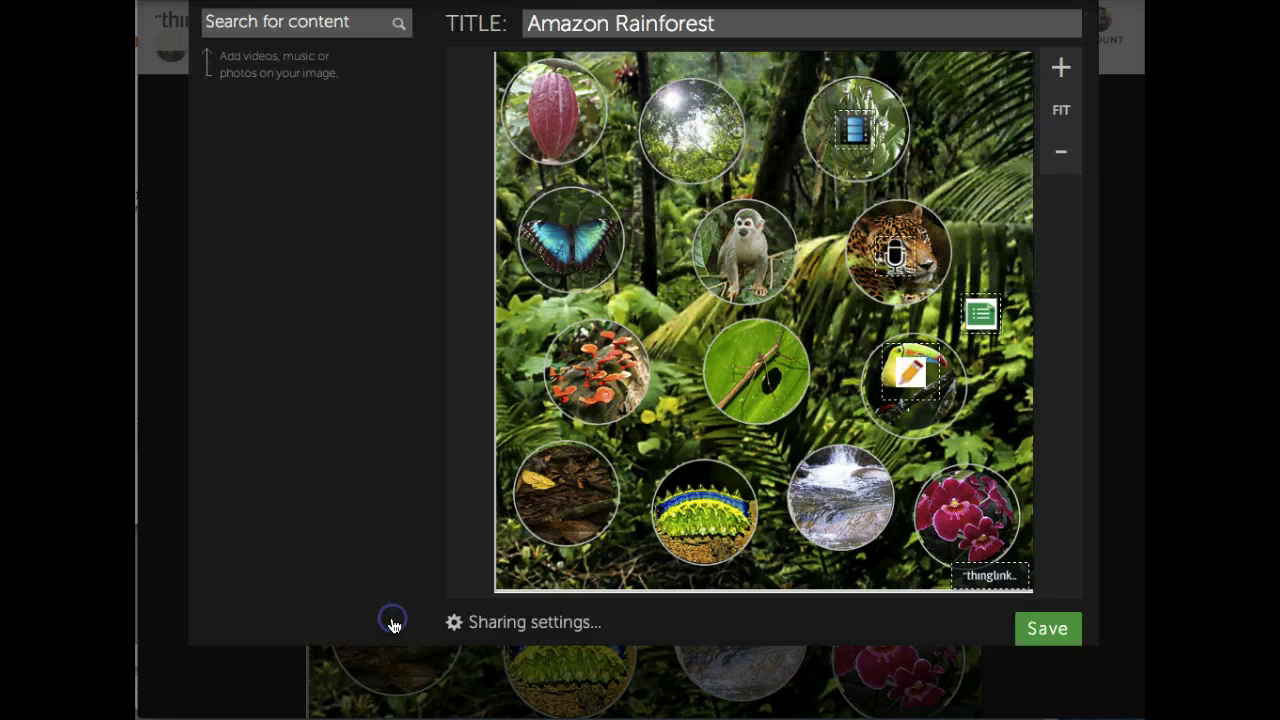
Save the Amazon Rainforest image, reopen it in edit mode and save again
click(1047, 630)
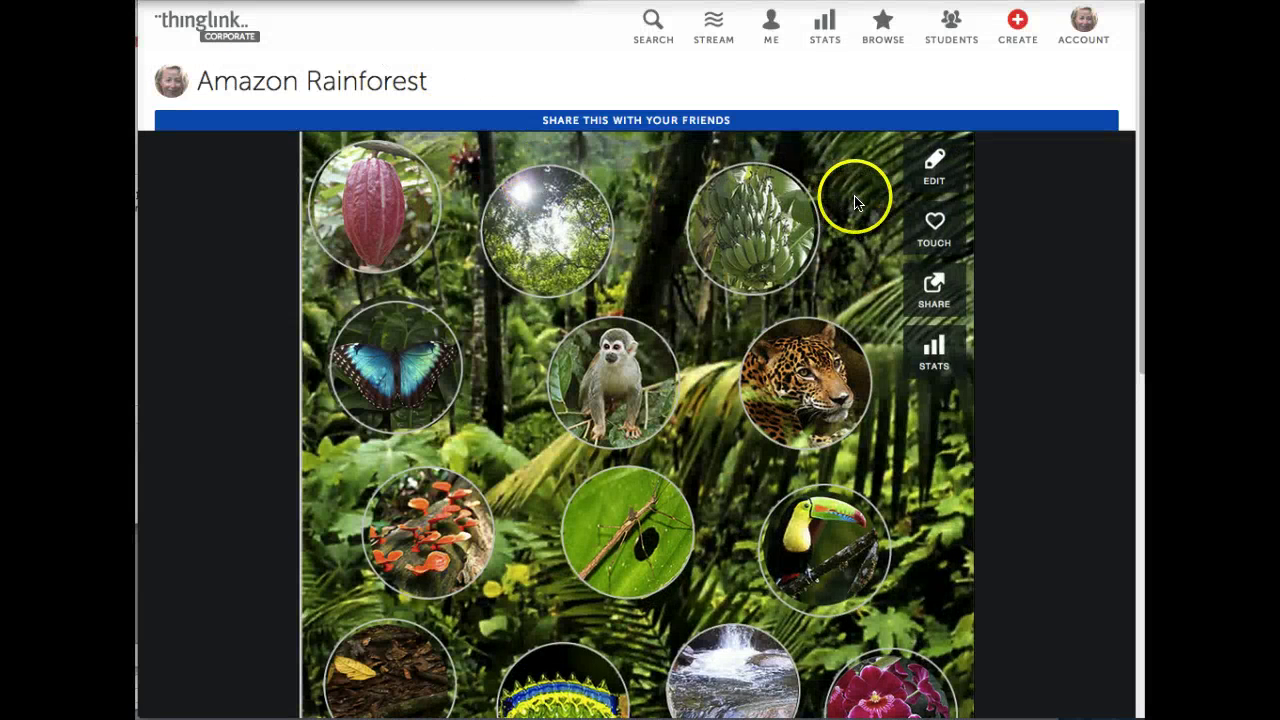
click(934, 163)
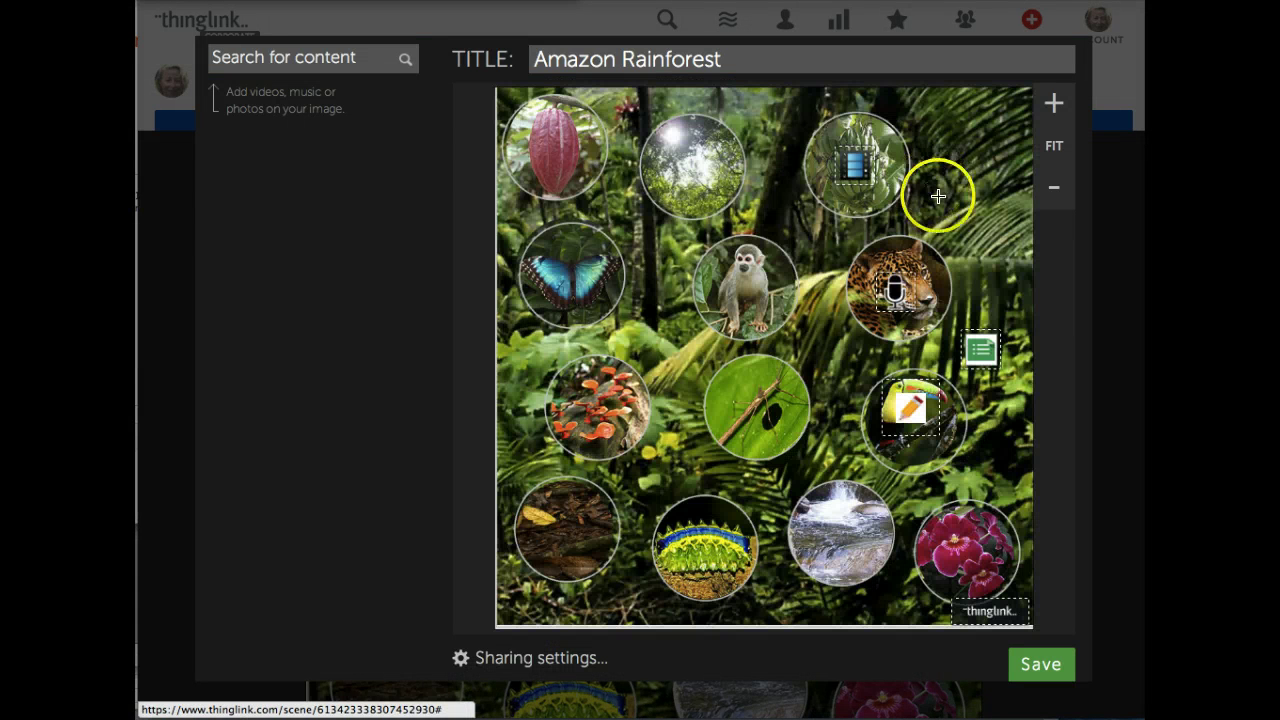
click(1041, 670)
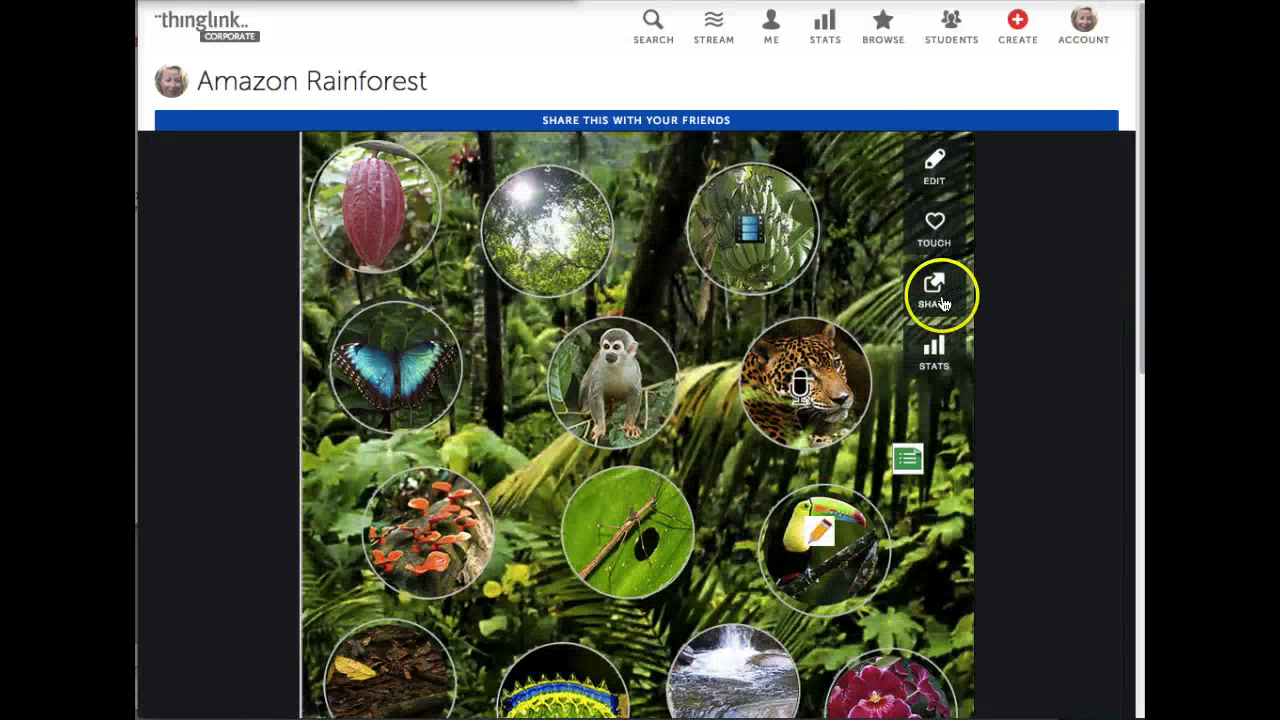
Bring up the Share this image panel and select the image's share link
click(931, 289)
click(710, 268)
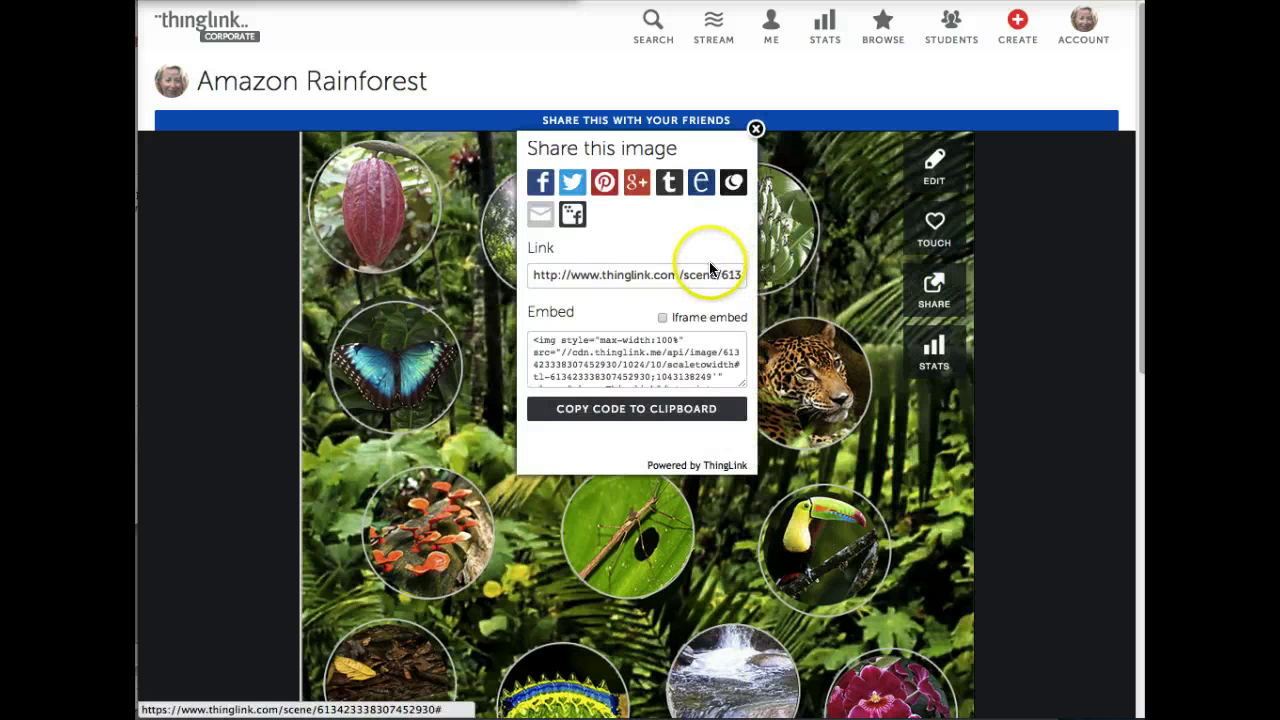
click(708, 274)
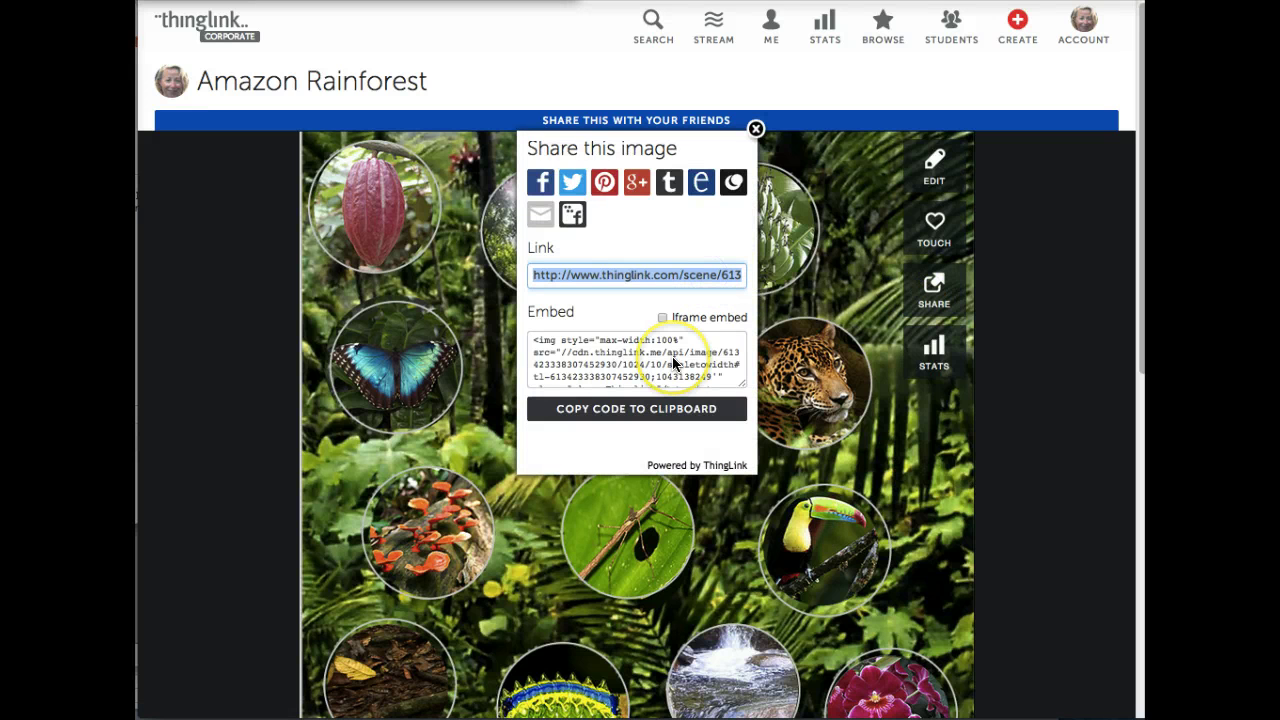